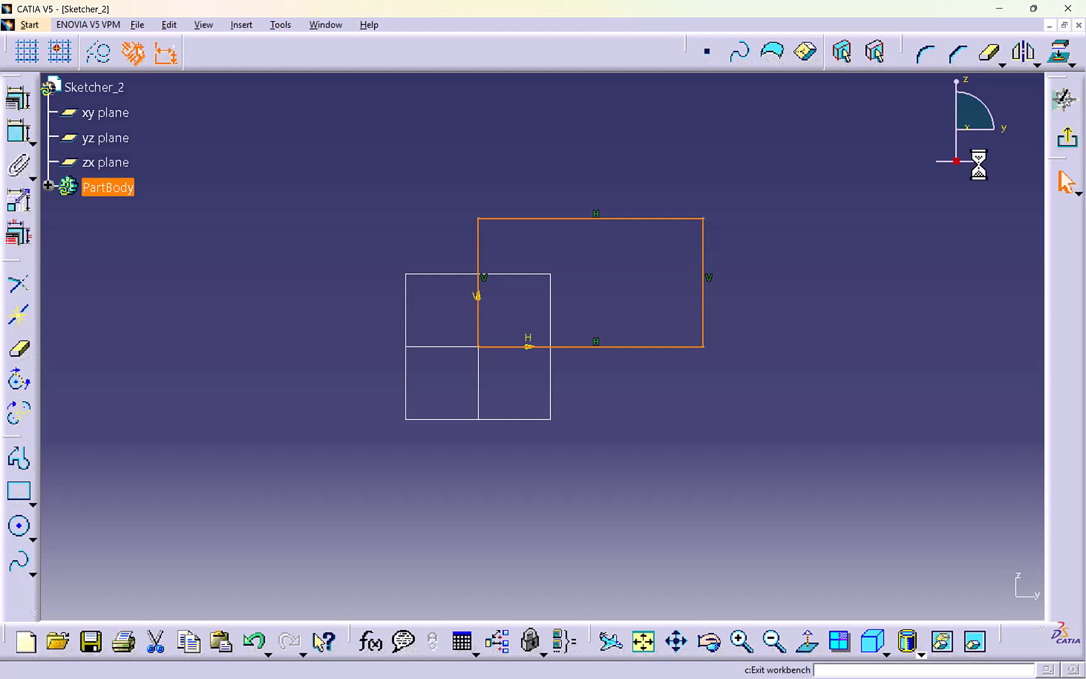
- Extrude the rectangular sketch into a 20 mm thick pad
left_click(1060, 207)
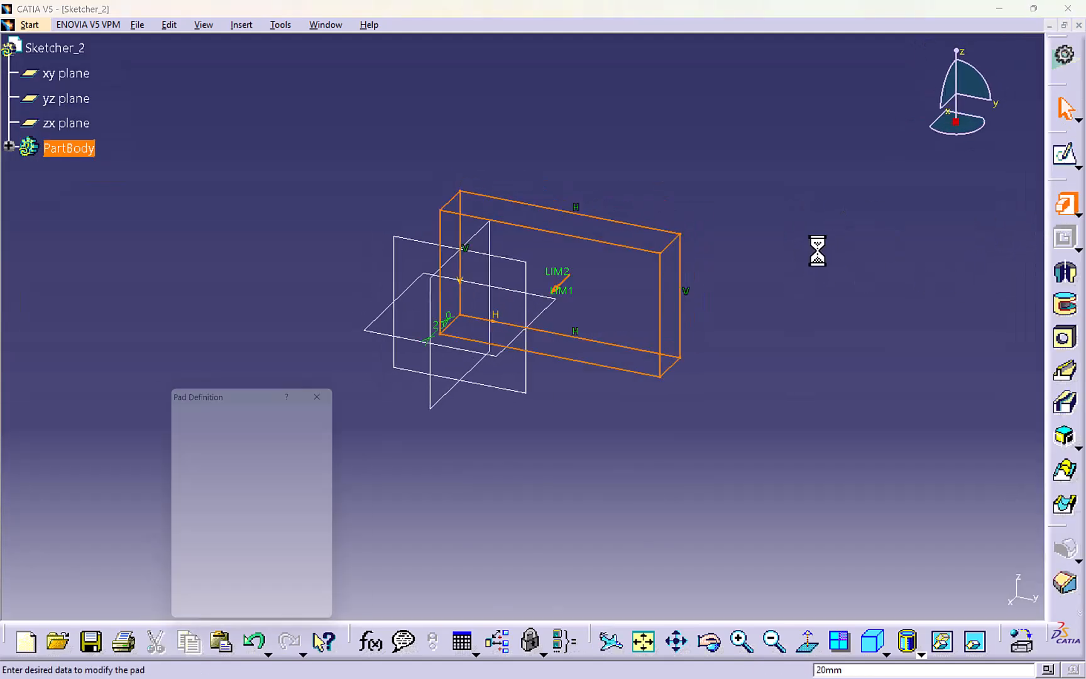
left_click(206, 628)
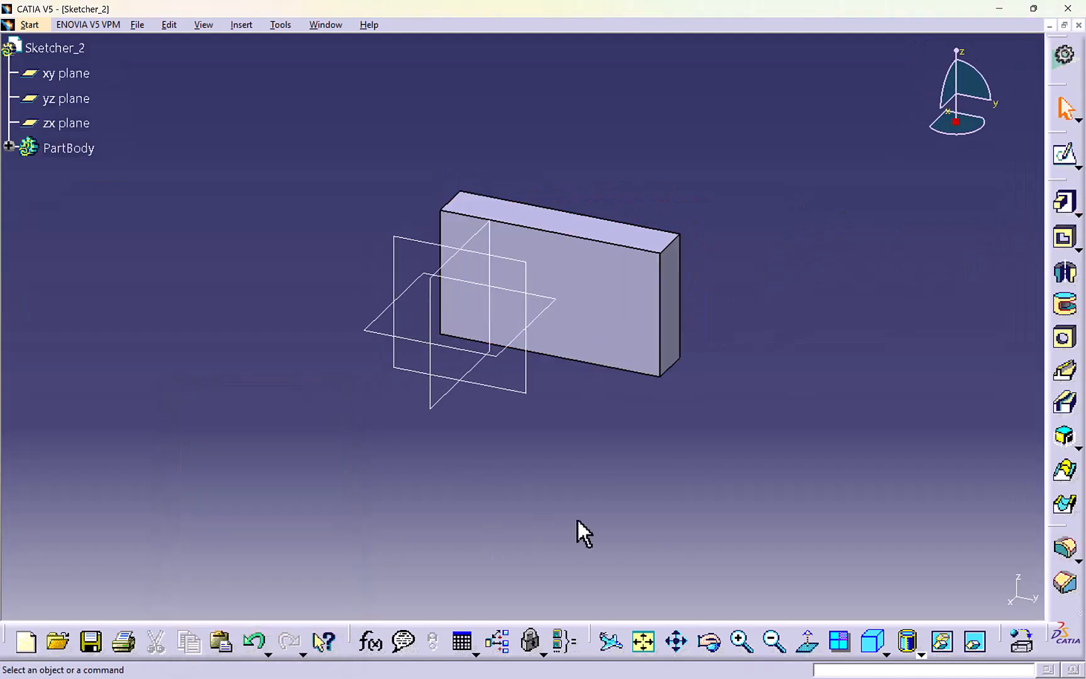
- Sketch a circle of about 10 mm radius on the pad's large front face and leave the sketch
left_click(613, 298)
left_click(1064, 154)
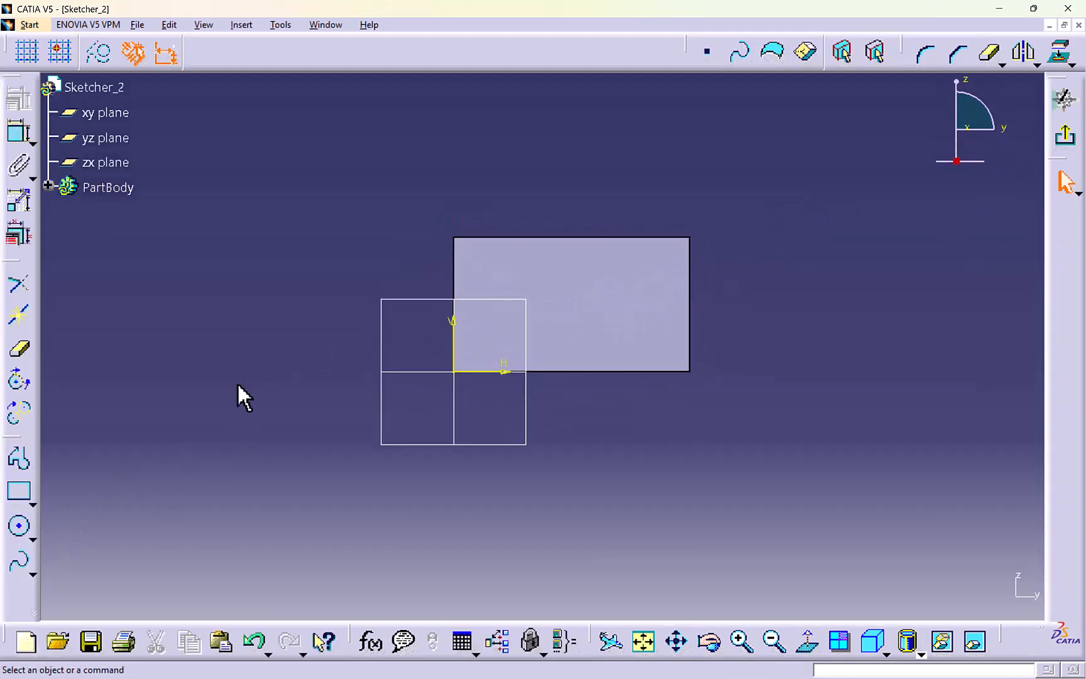
left_click(19, 525)
left_click(595, 293)
left_click(622, 307)
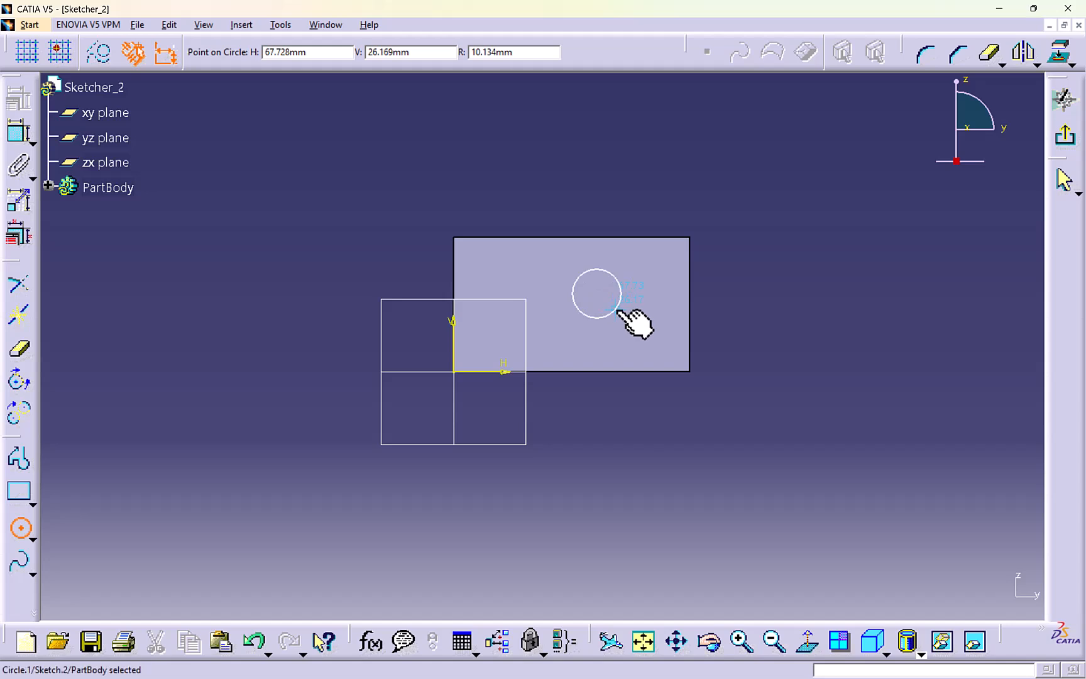
left_click(1065, 135)
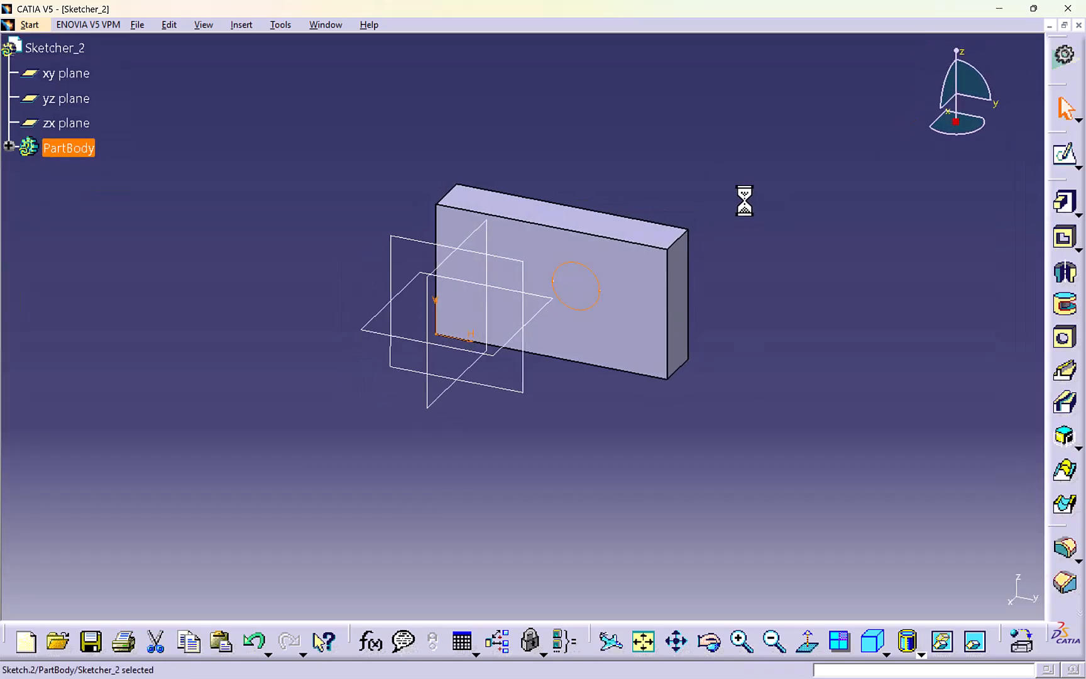
- Cut the circle through the block as a 20 mm deep pocket
left_click(1064, 237)
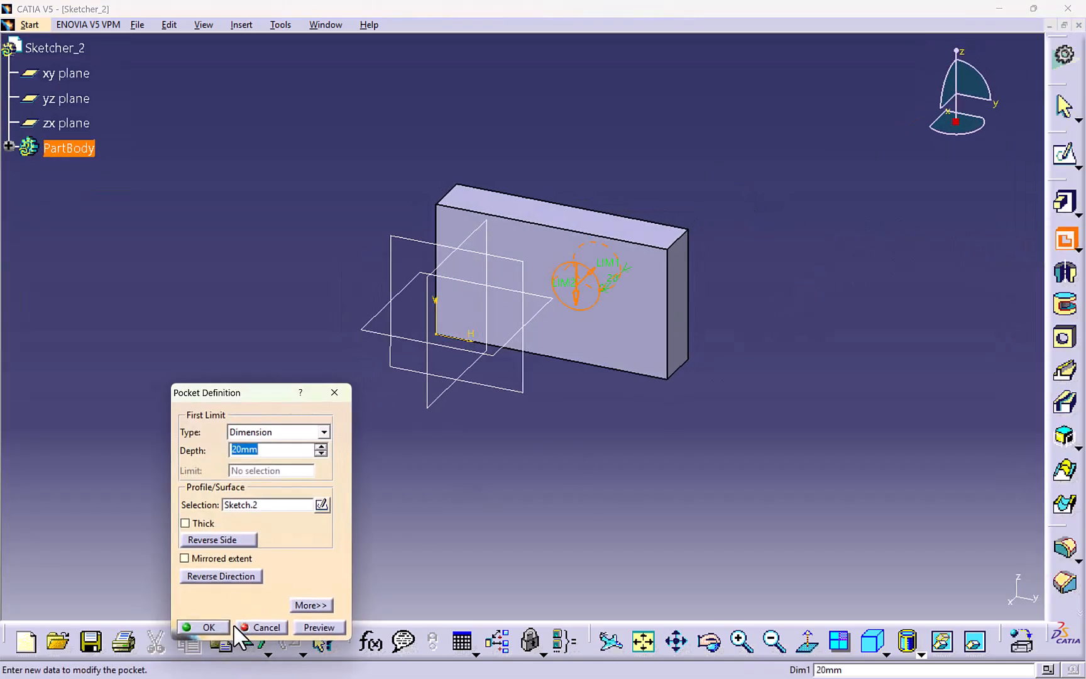
left_click(227, 626)
- Start a sketch on the block's holed face and detach the 3D Geometry tool palette into the workspace
middle_click_drag(488, 381, 673, 286)
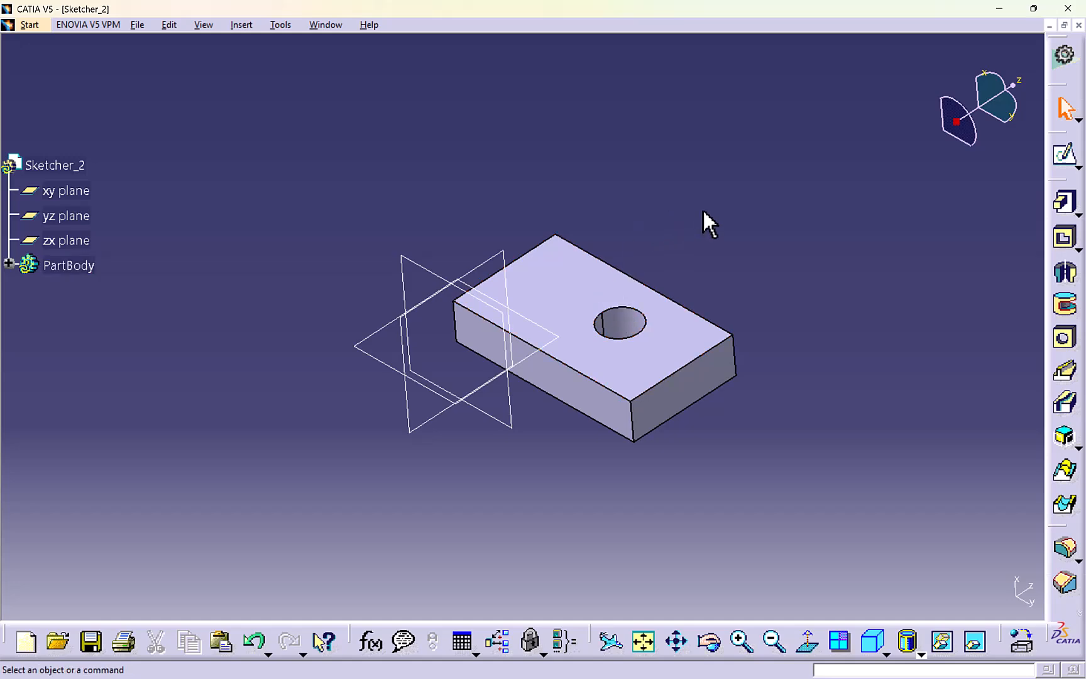
left_click(1064, 154)
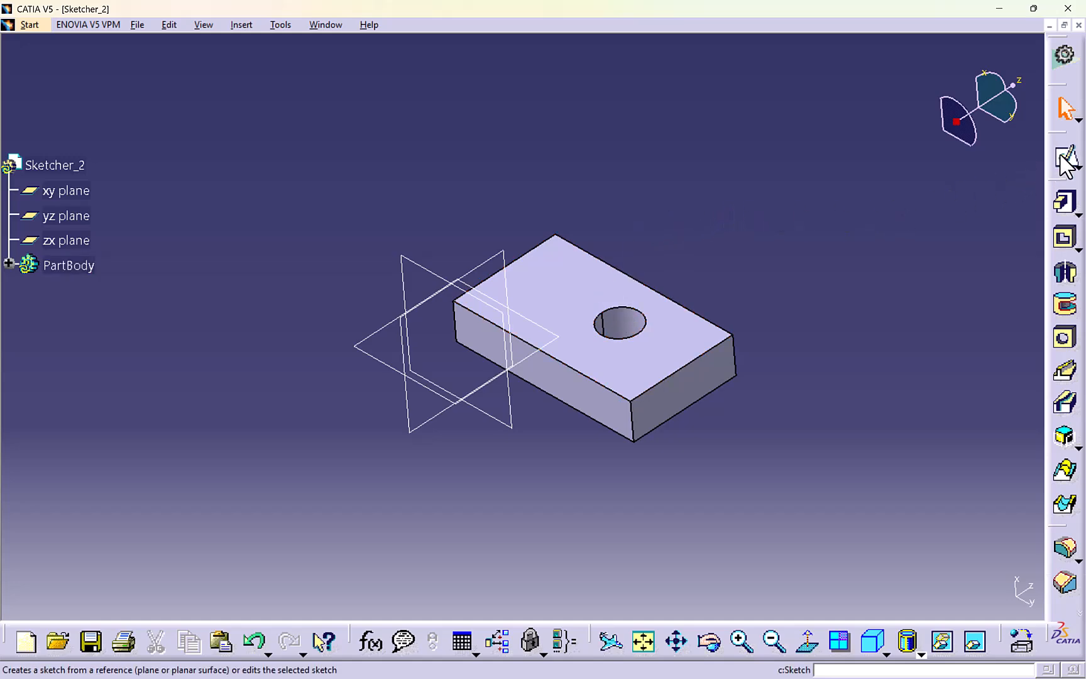
left_click(623, 280)
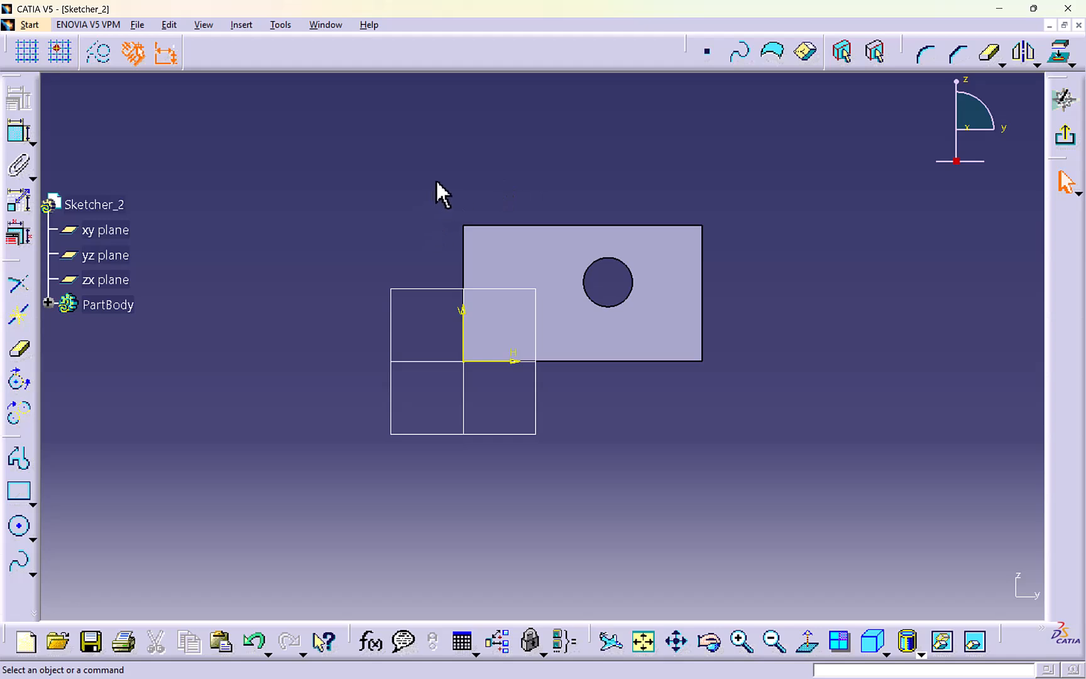
left_click(1072, 63)
left_click_drag(619, 62, 501, 129)
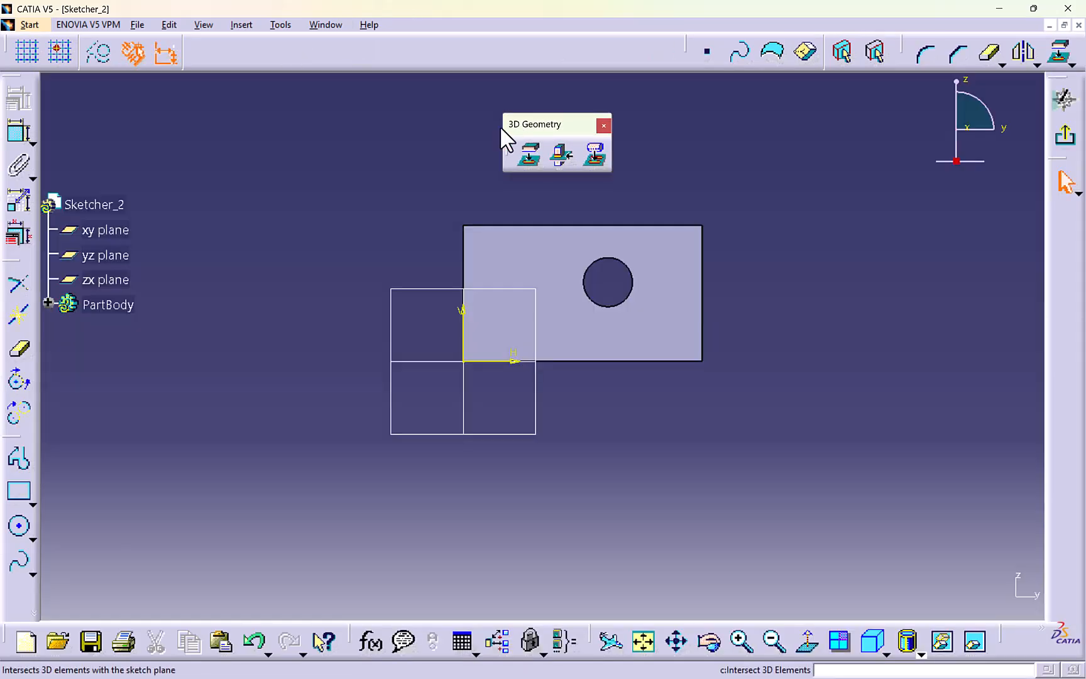
- Try projecting the holed face's edges individually onto the sketch plane, and remove the projected elements
left_click(528, 155)
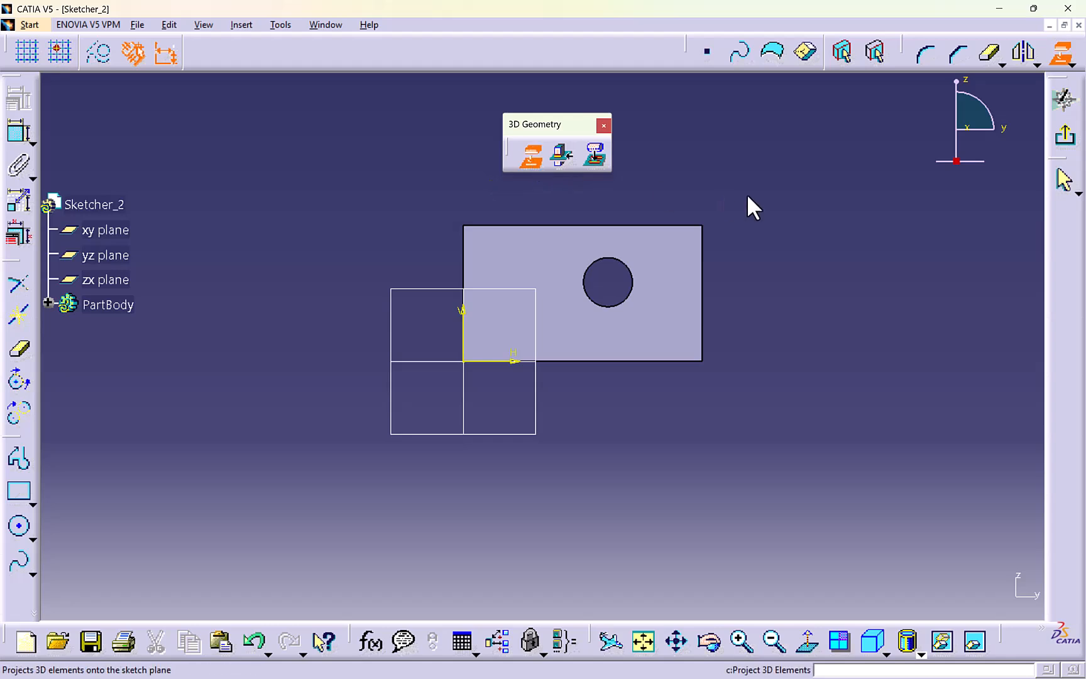
left_click(656, 226)
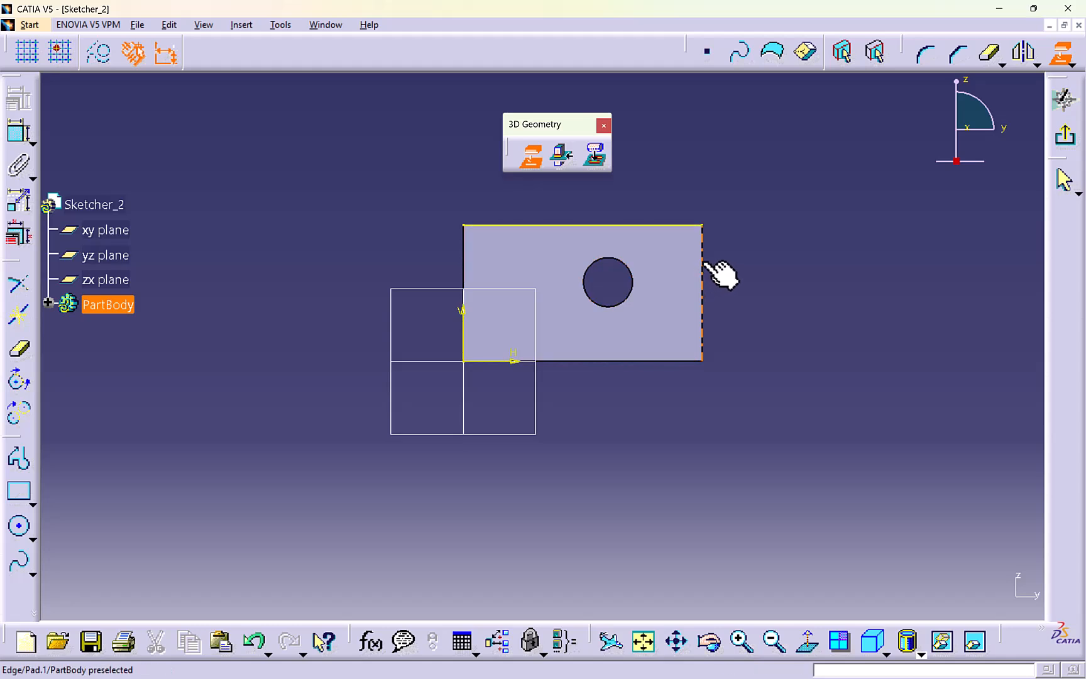
mouse_move(399, 209)
left_mouse_down()
mouse_move(776, 291)
mouse_move(768, 375)
left_mouse_up()
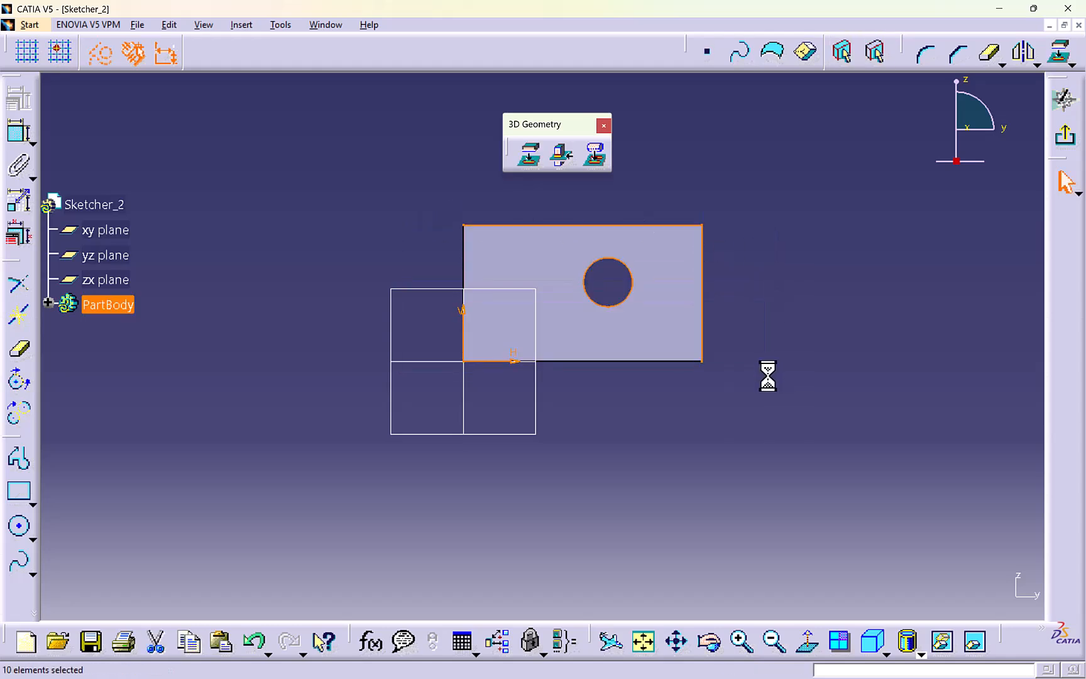
left_click(764, 357)
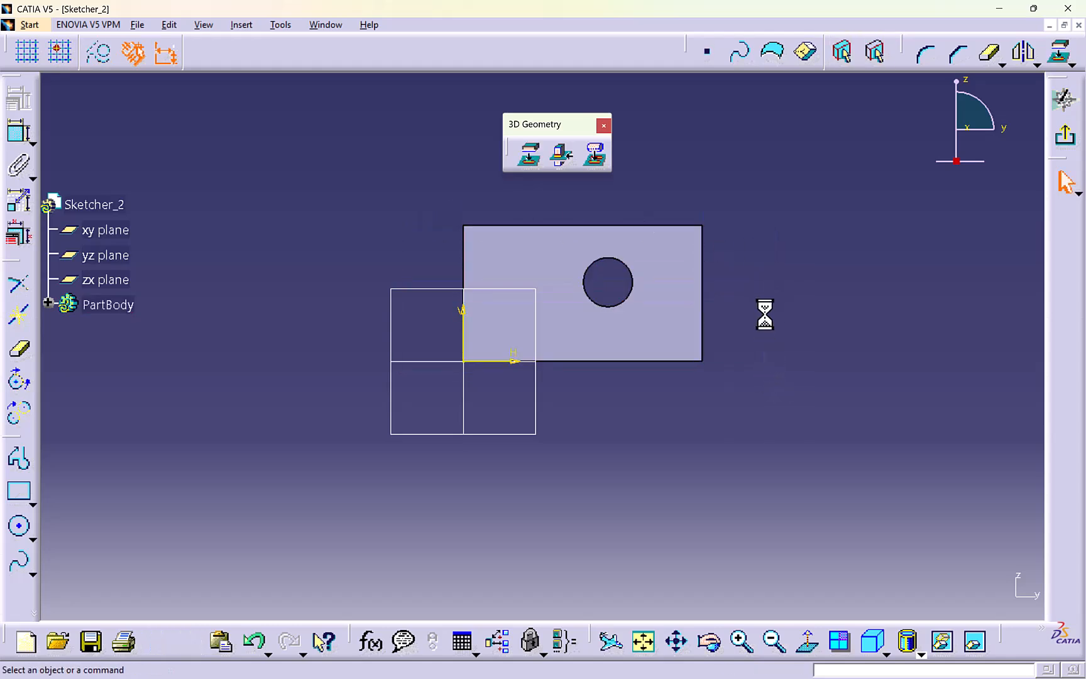
- Project the entire holed face, including its circular edge, onto the sketch plane and exit the sketch
left_click(530, 154)
left_click(677, 263)
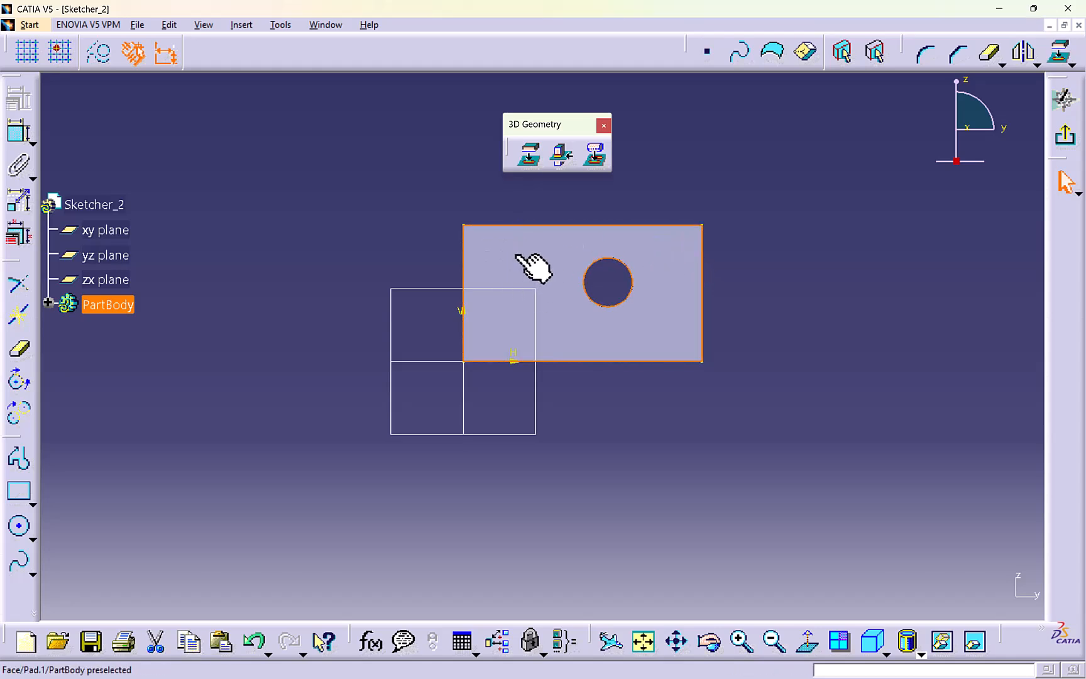
left_click(804, 267)
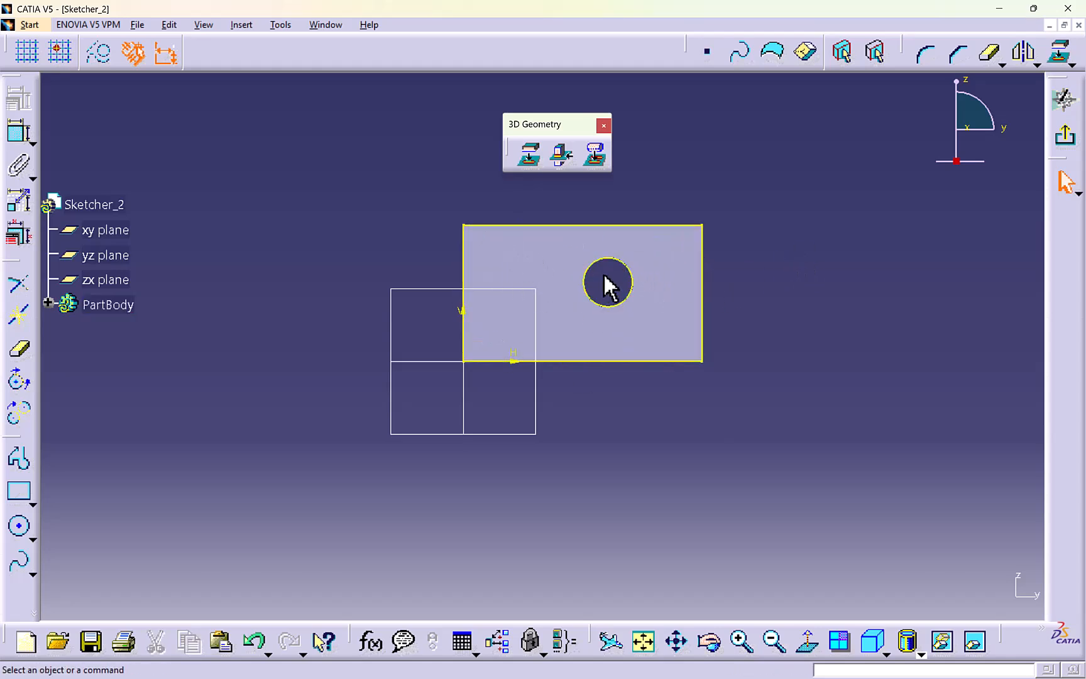
mouse_move(711, 325)
middle_mouse_down()
mouse_move(514, 347)
mouse_move(688, 295)
mouse_move(734, 383)
mouse_move(556, 367)
mouse_move(461, 308)
mouse_move(496, 284)
middle_mouse_up()
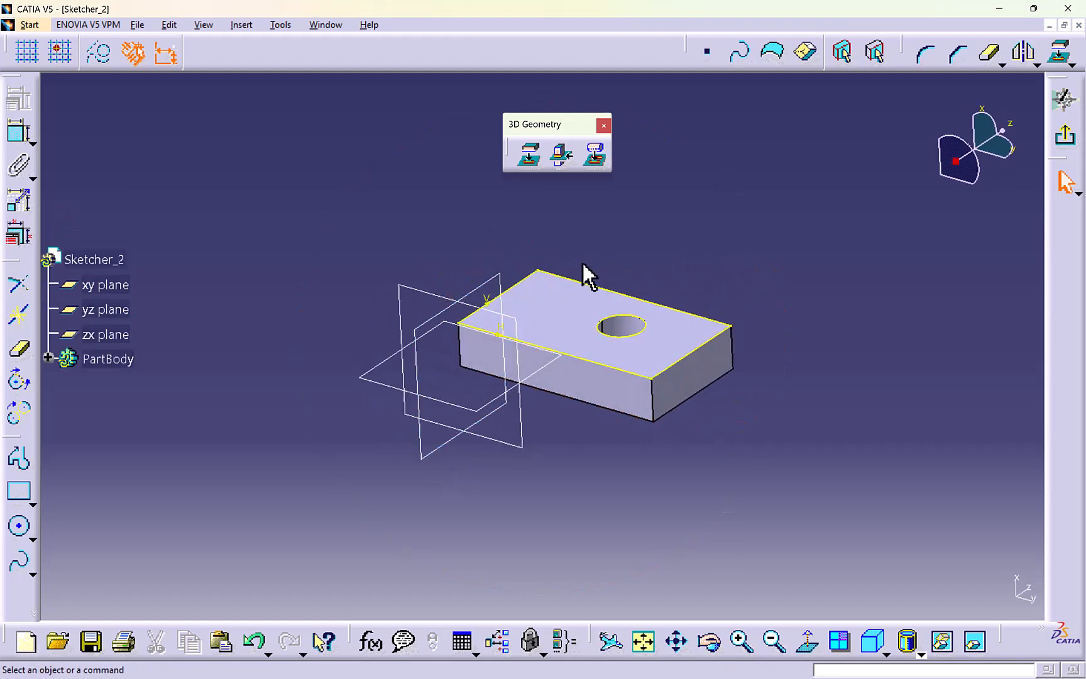
left_click(1064, 135)
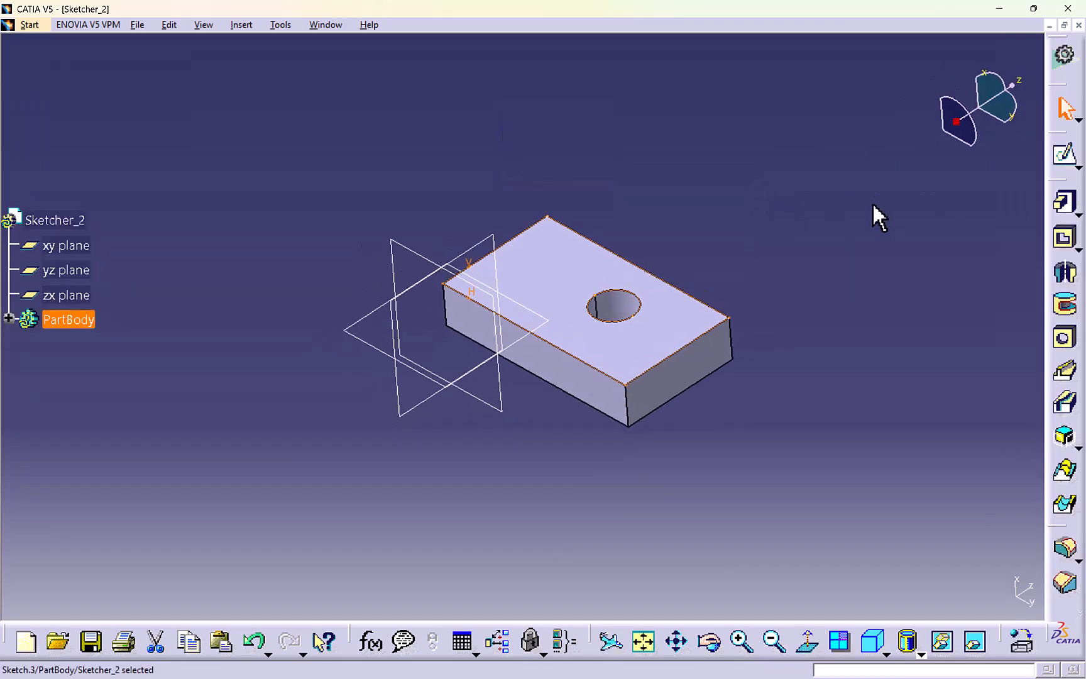
- Extrude the projected face outline and hole into a 20 mm pad on top of the block
left_click(1062, 204)
middle_click_drag(739, 213, 613, 254)
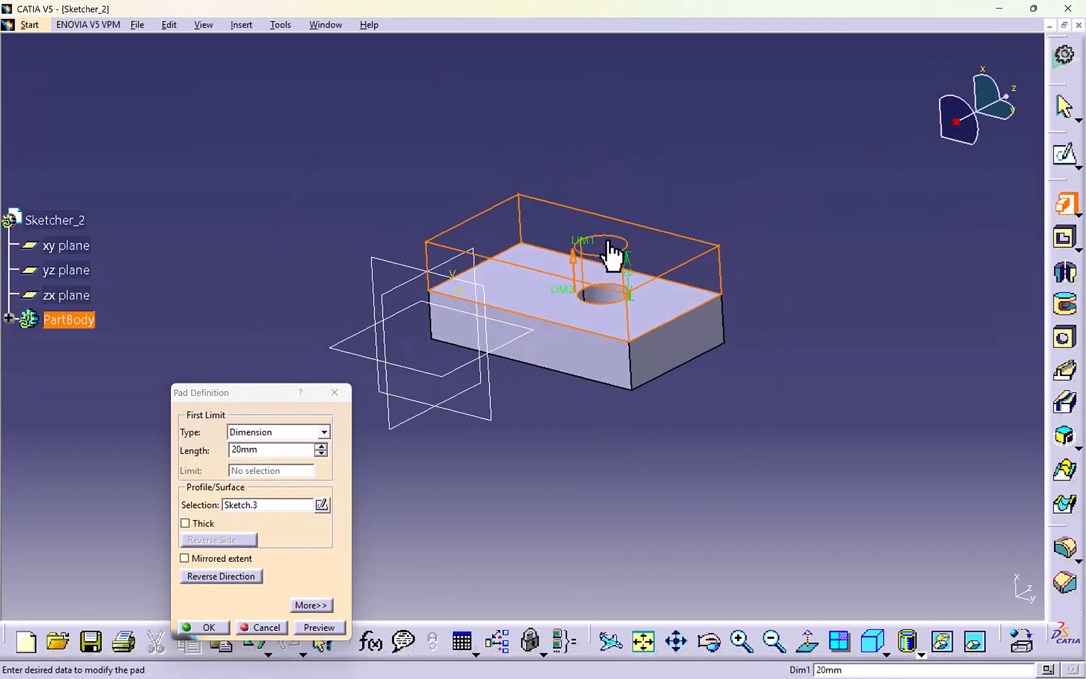
left_click(225, 628)
middle_click_drag(461, 412, 615, 374)
- Undo the second pad and discard the projected sketch on the holed face
key("ctrl+z")
key("ctrl+z")
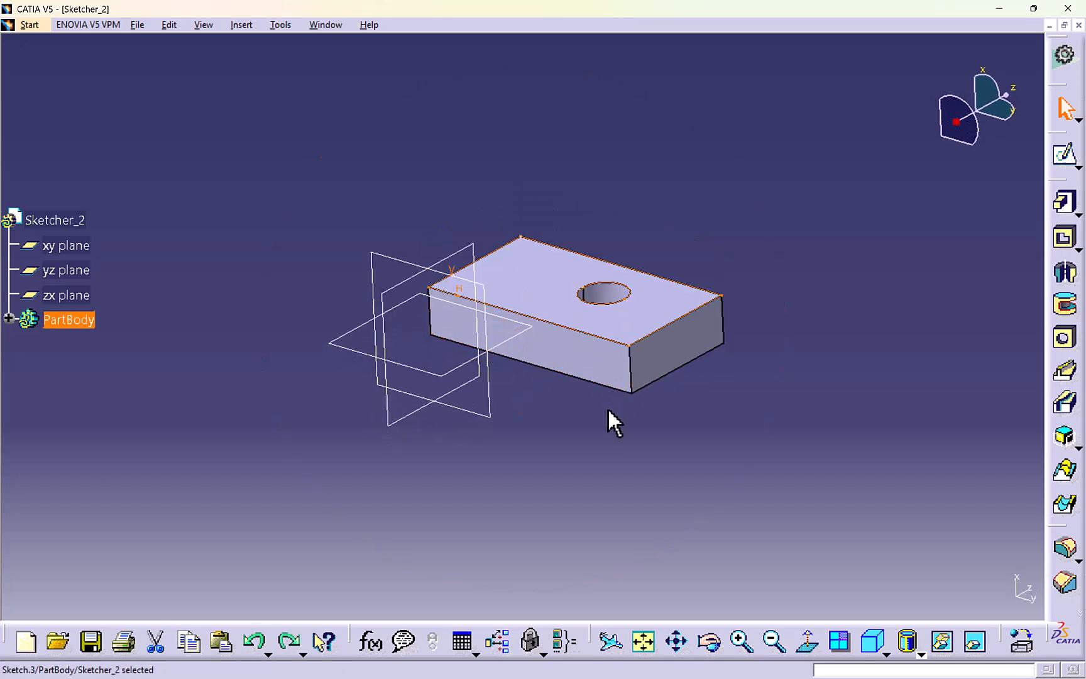
left_click(695, 422)
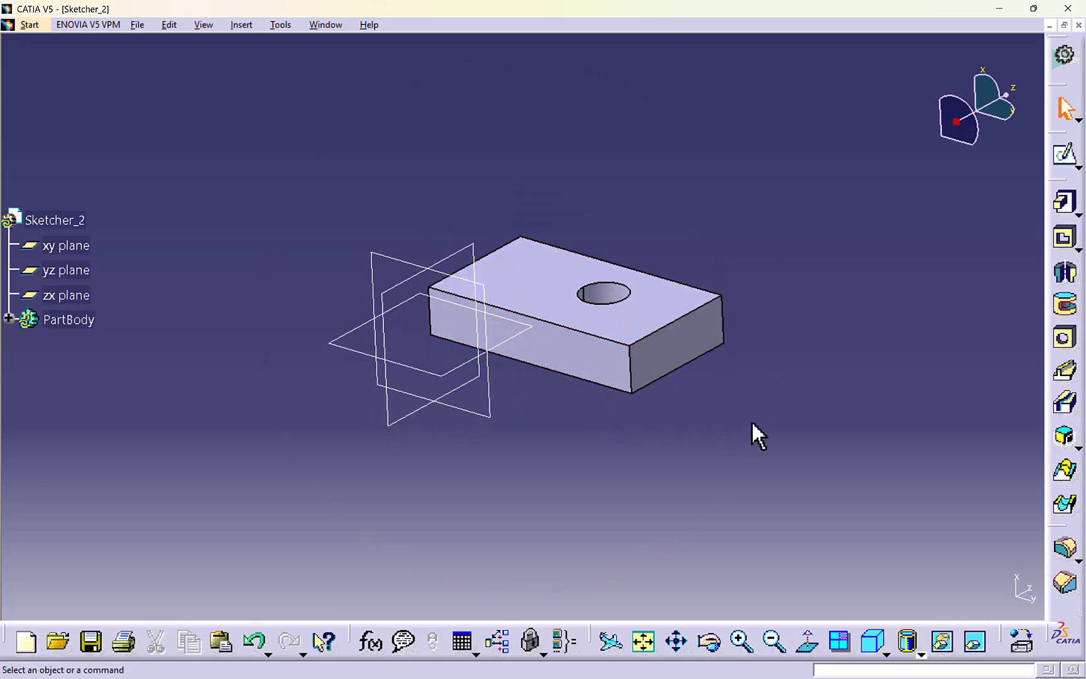
- Undock the overflowing tool palettes into the workspace until the reference point, line and plane tools are accessible
left_click_drag(1063, 529, 970, 429)
left_click_drag(919, 309, 918, 307)
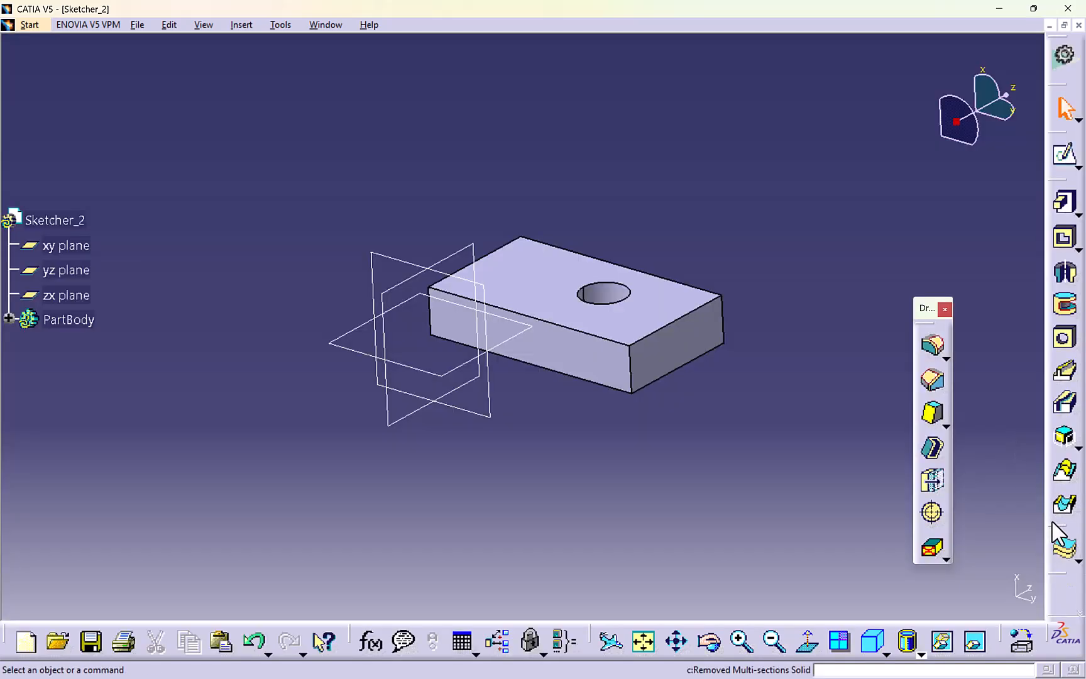
left_click_drag(979, 390, 980, 389)
left_click_drag(1058, 528, 991, 439)
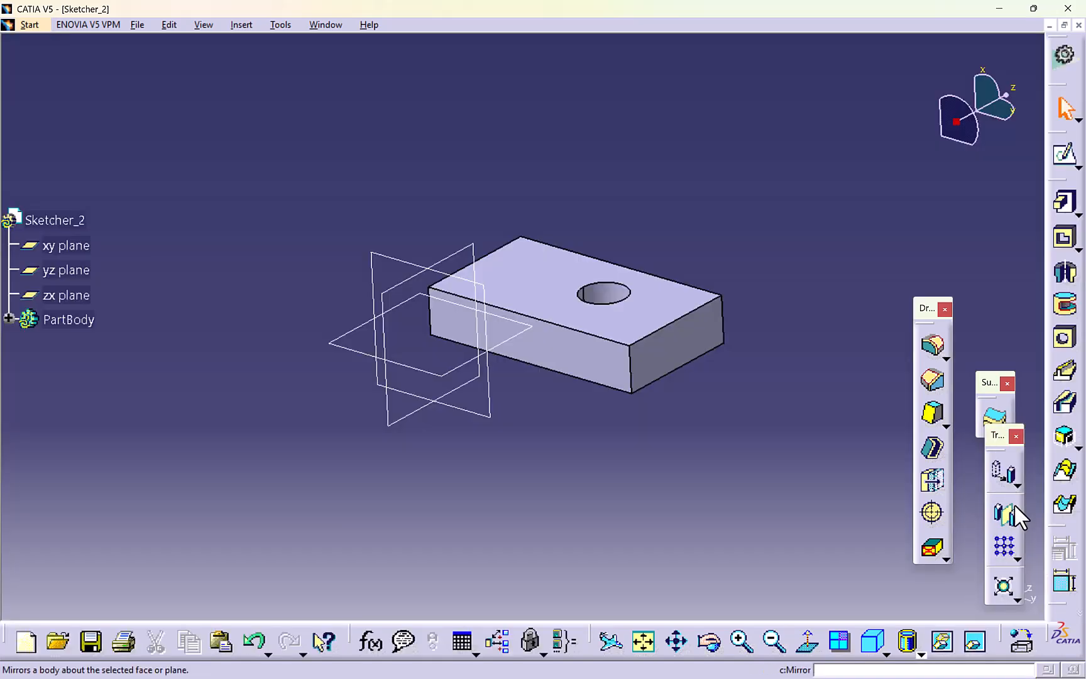
left_click_drag(1050, 526, 878, 443)
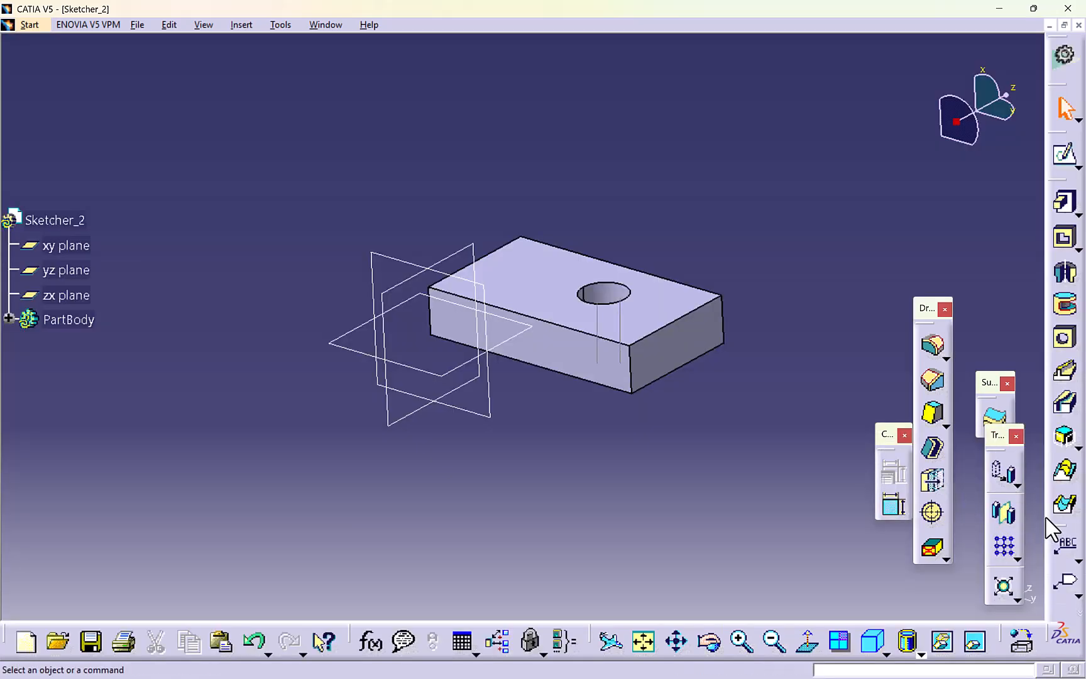
left_click_drag(1048, 528, 933, 409)
left_click_drag(1056, 528, 948, 217)
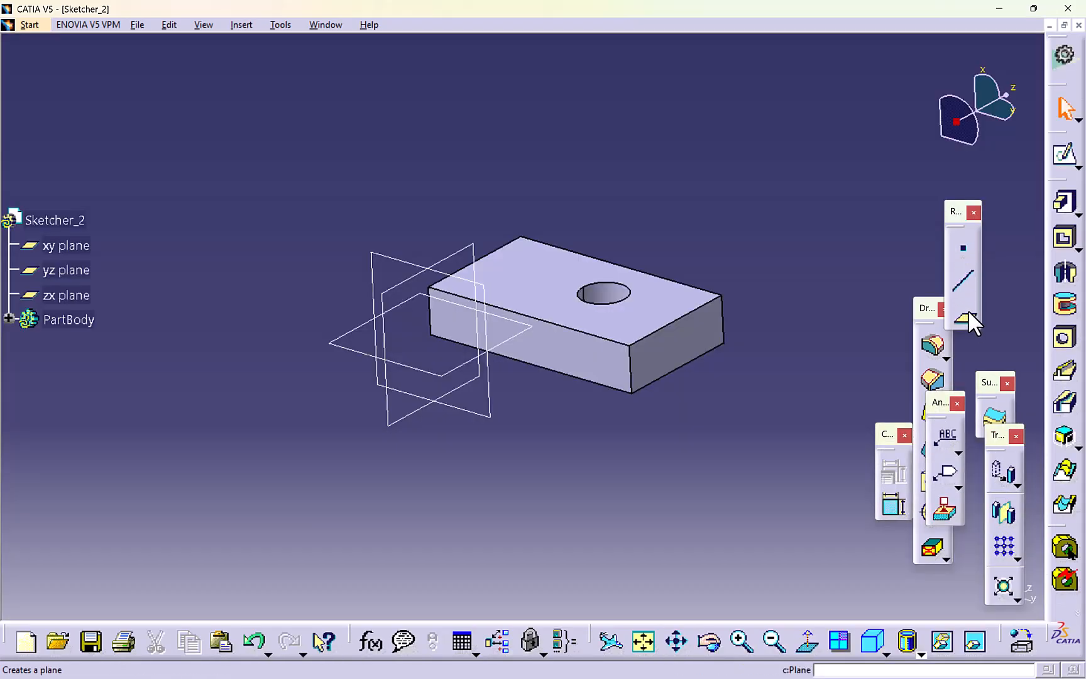
- Create a reference plane offset from the block's holed face, placed freely well above it
left_click(964, 317)
left_click(682, 305)
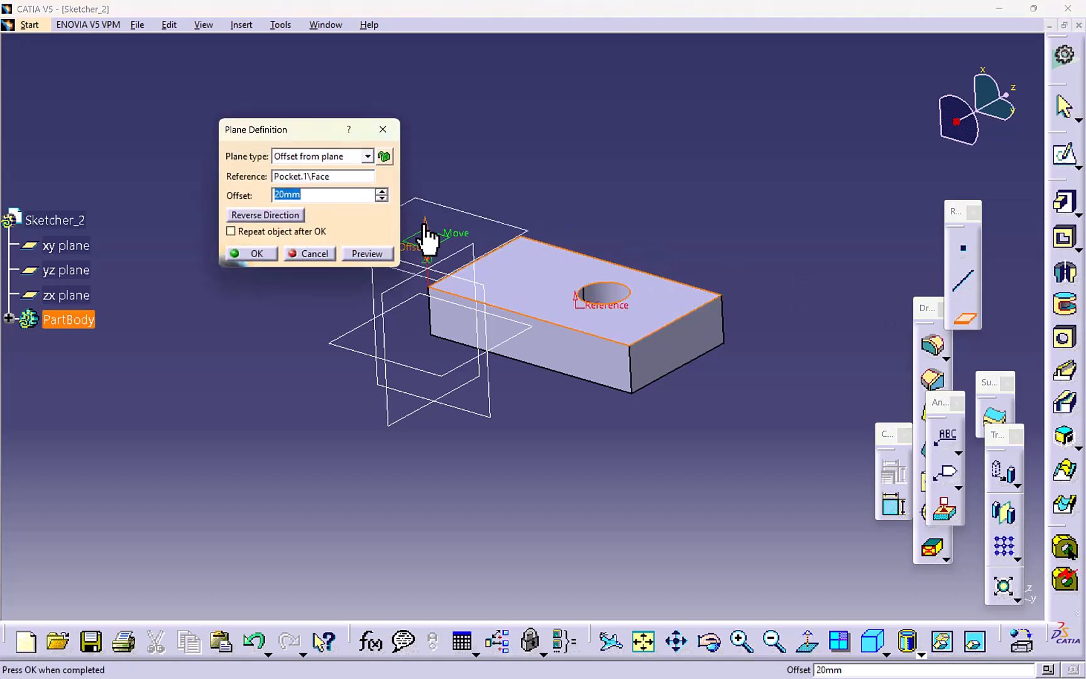
left_click_drag(425, 225, 401, 103)
left_click(261, 254)
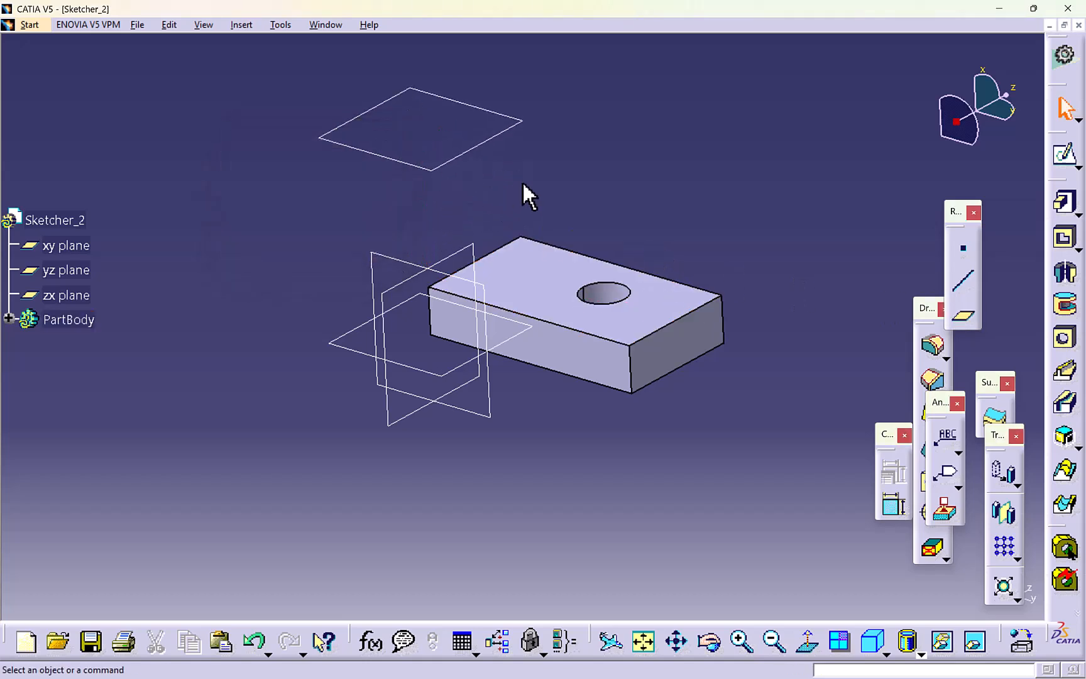
- Sketch on the new offset plane, project the block's entire holed face onto it, and exit the sketch
middle_click_drag(523, 181, 540, 240)
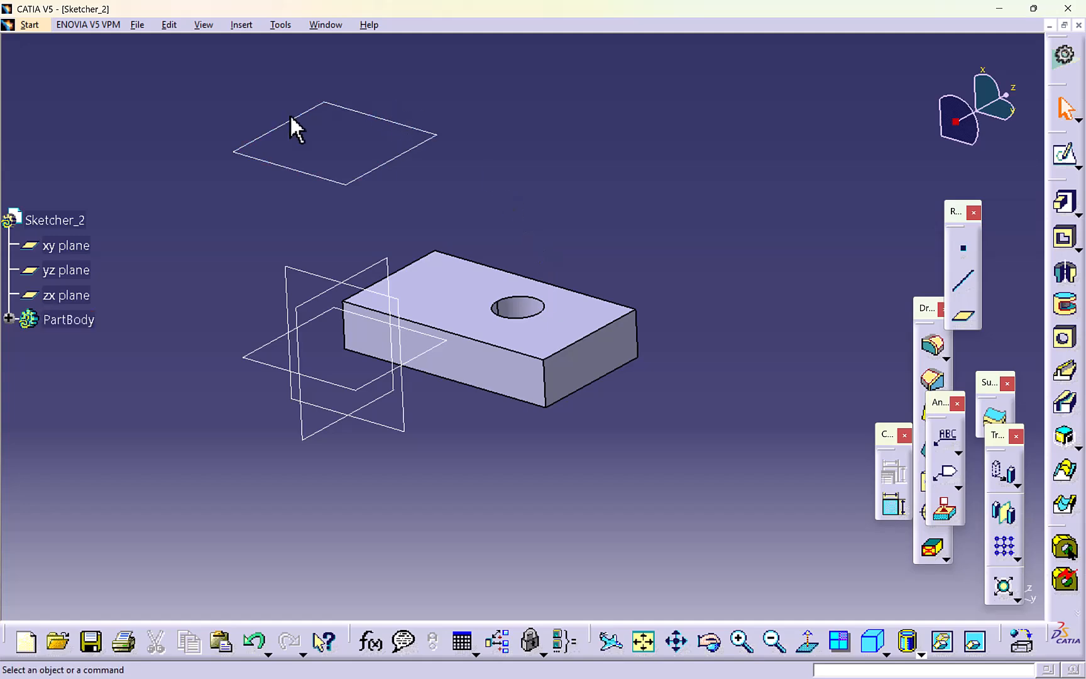
left_click(1064, 154)
left_click(417, 157)
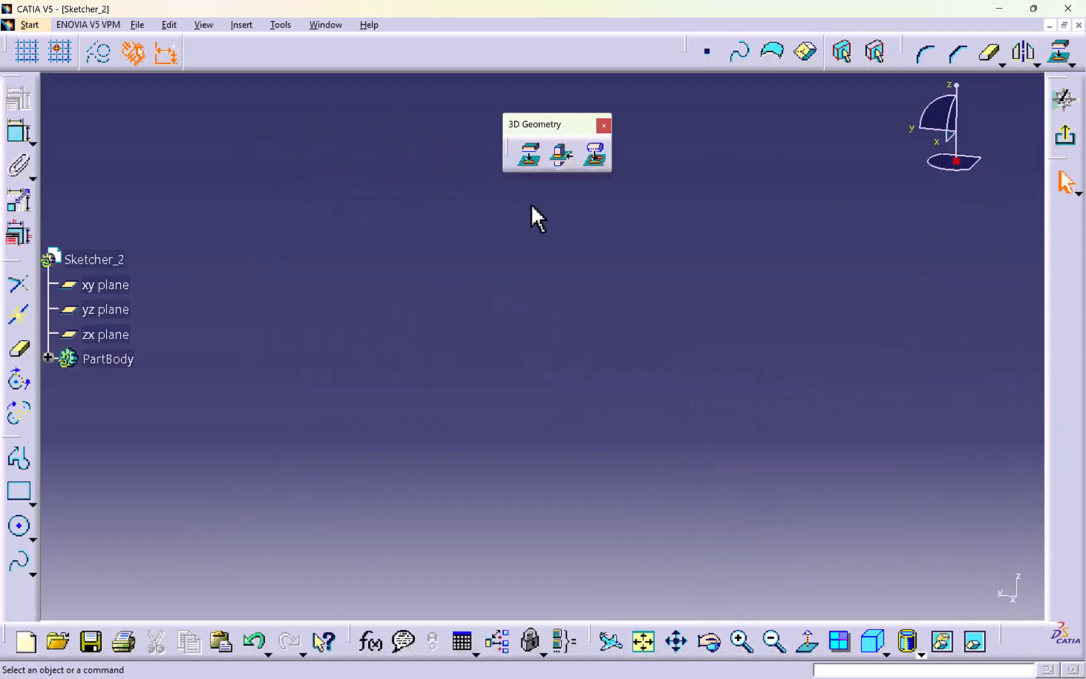
middle_click_drag(538, 232, 329, 426)
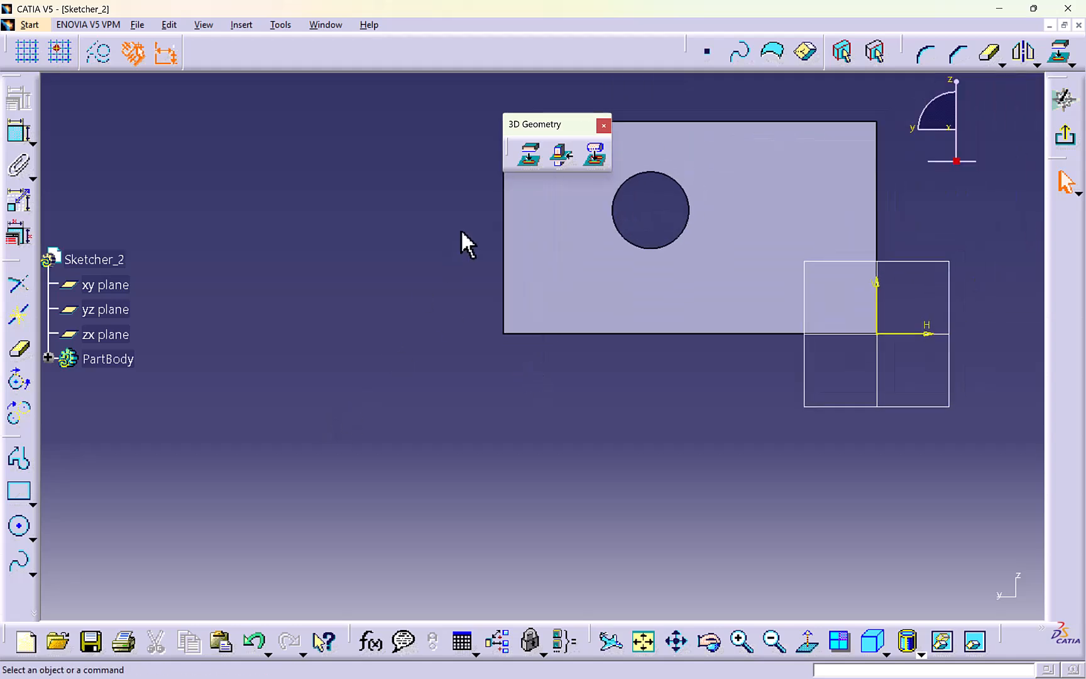
left_click(527, 159)
middle_click_drag(468, 315, 278, 352)
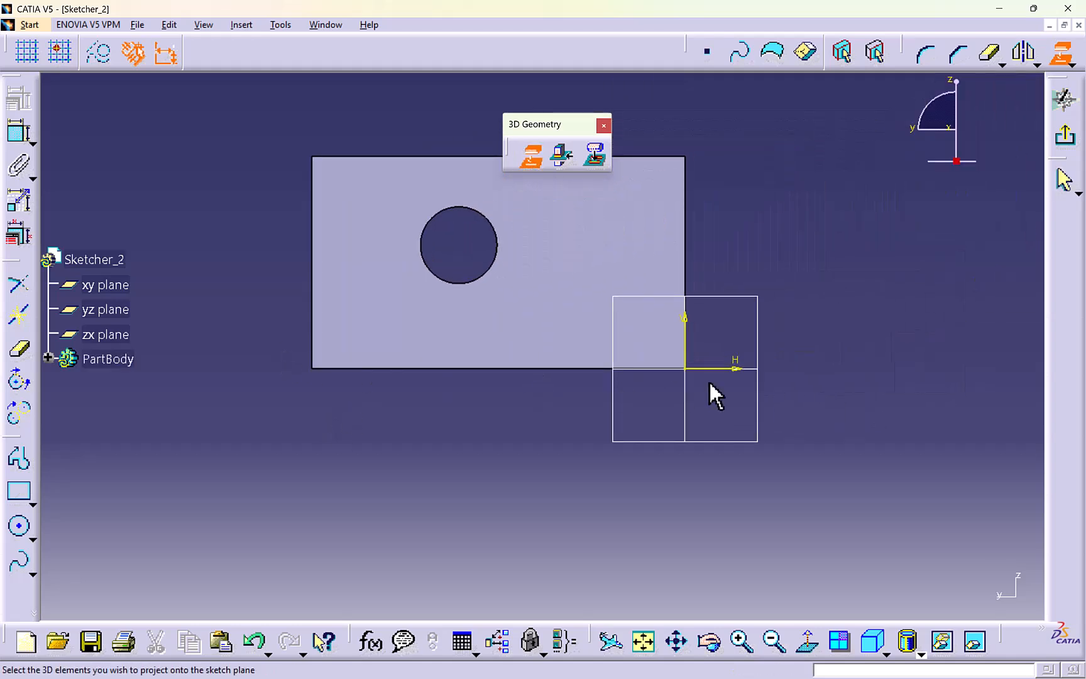
left_click(644, 245)
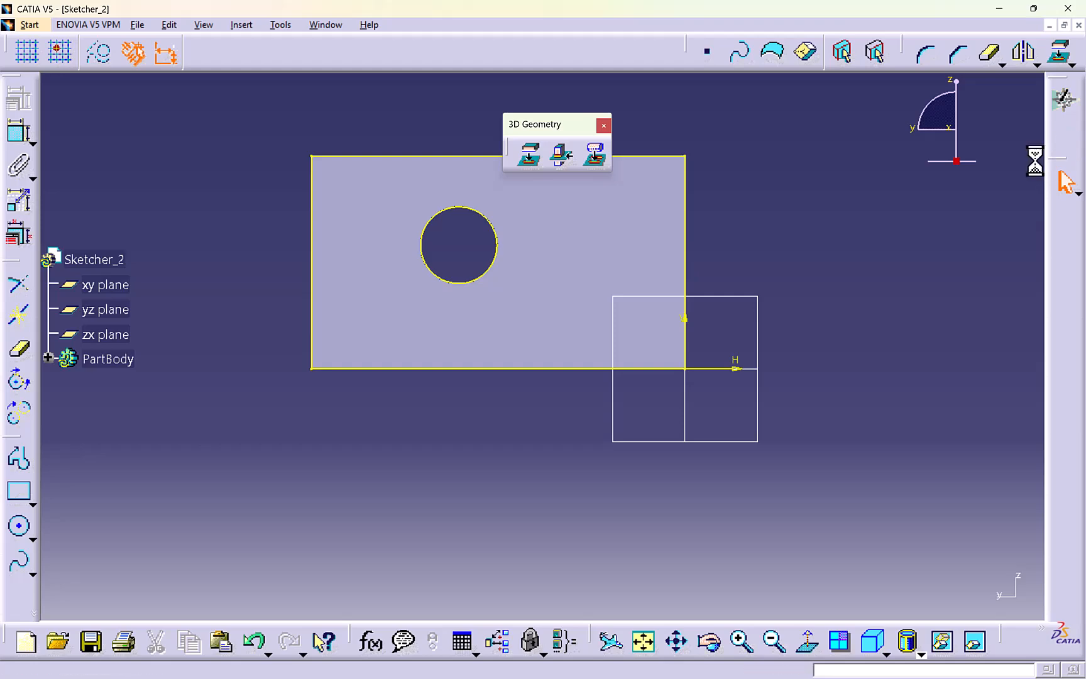
left_click(1064, 135)
- Extrude the sketch projected on the offset plane into a 20 mm pad
mouse_move(721, 281)
middle_mouse_down()
mouse_move(667, 205)
mouse_move(675, 260)
mouse_move(577, 181)
middle_mouse_up()
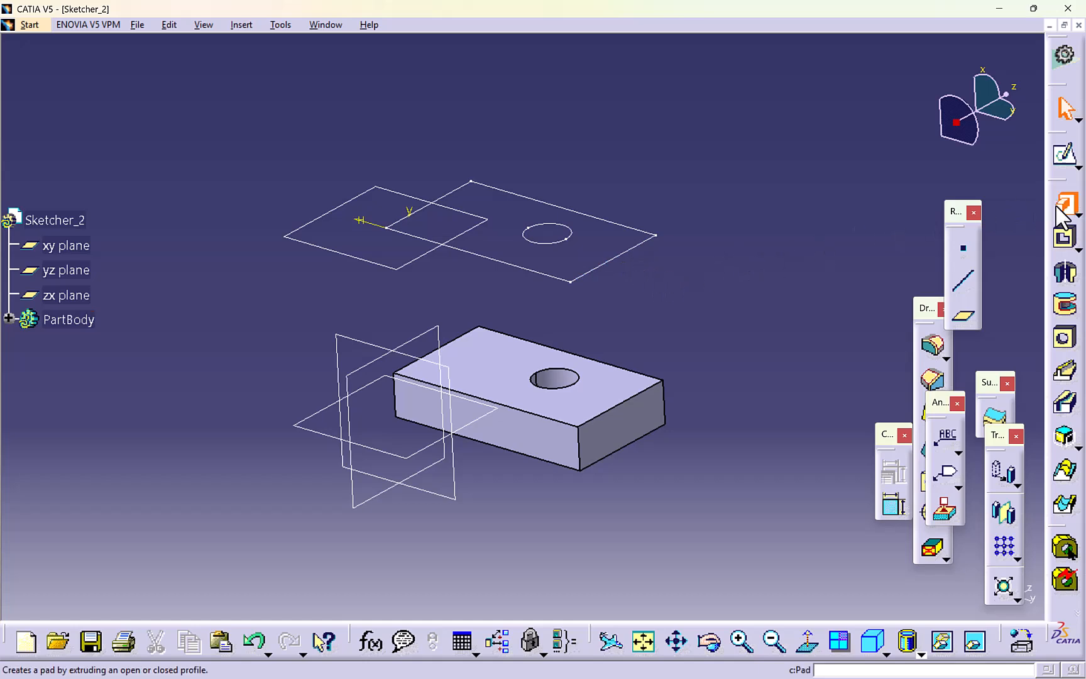
left_click(627, 252)
left_click(105, 343)
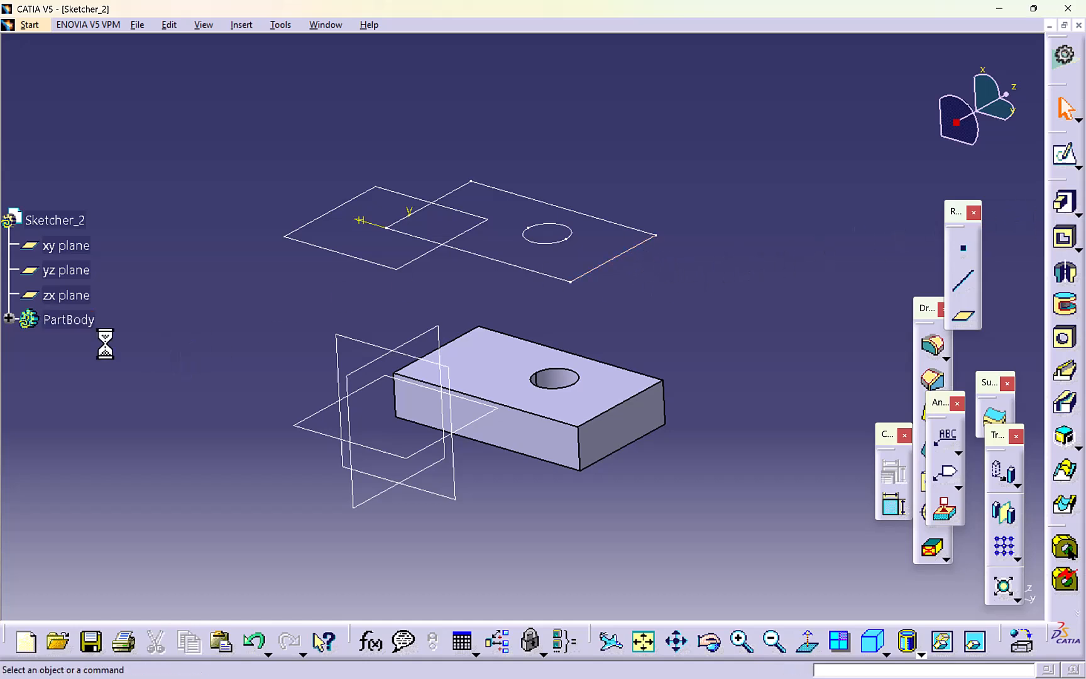
left_click(10, 318)
left_click(82, 468)
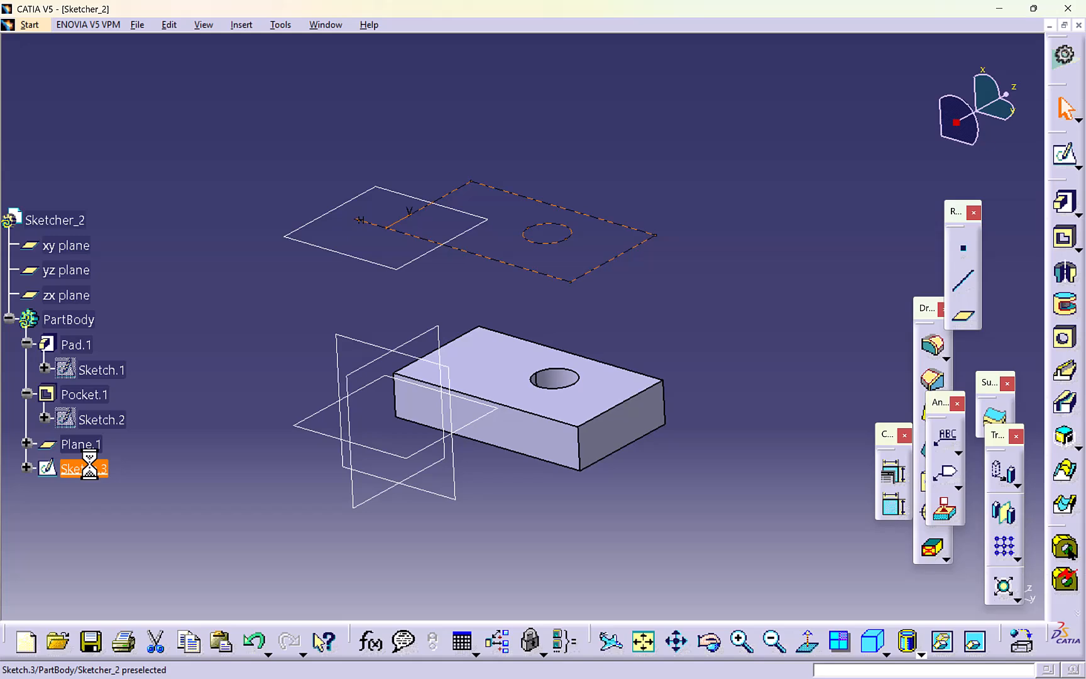
left_click(1065, 207)
left_click(221, 627)
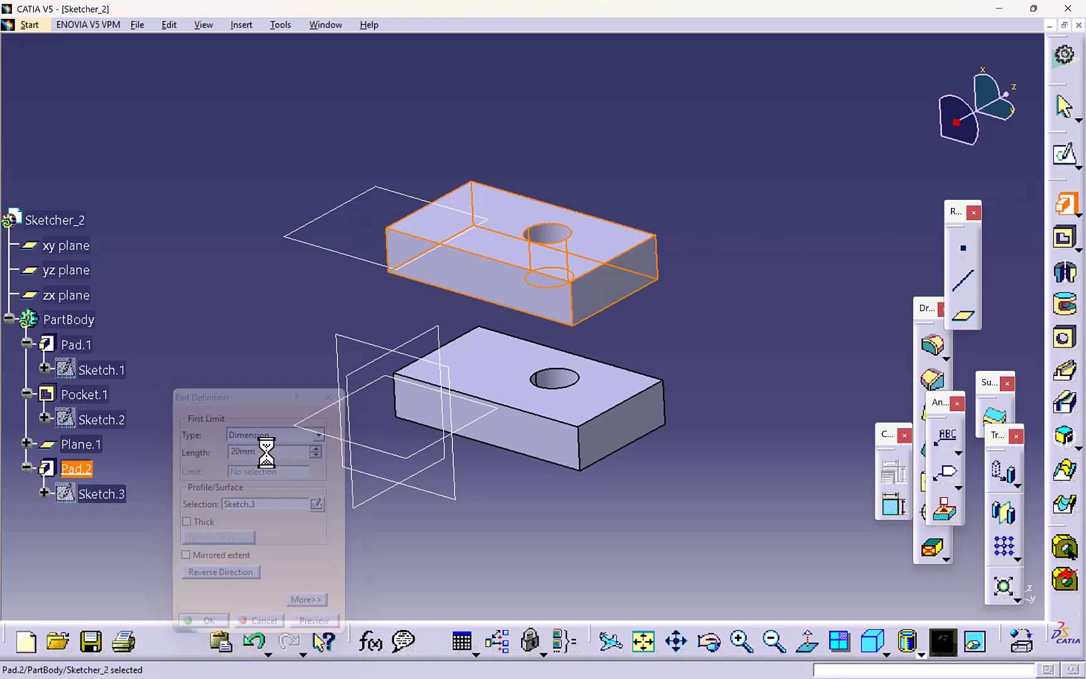
- Undo the pad above the block and discard its projected sketch
middle_click_drag(281, 329, 284, 326)
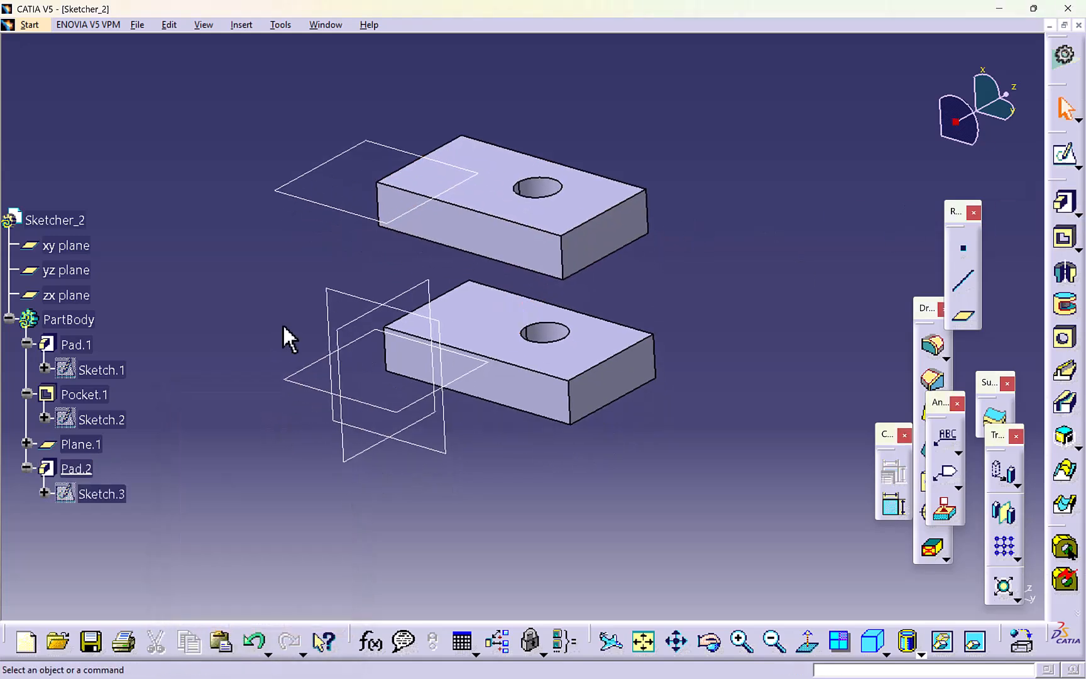
key("ctrl+z")
key("ctrl+z")
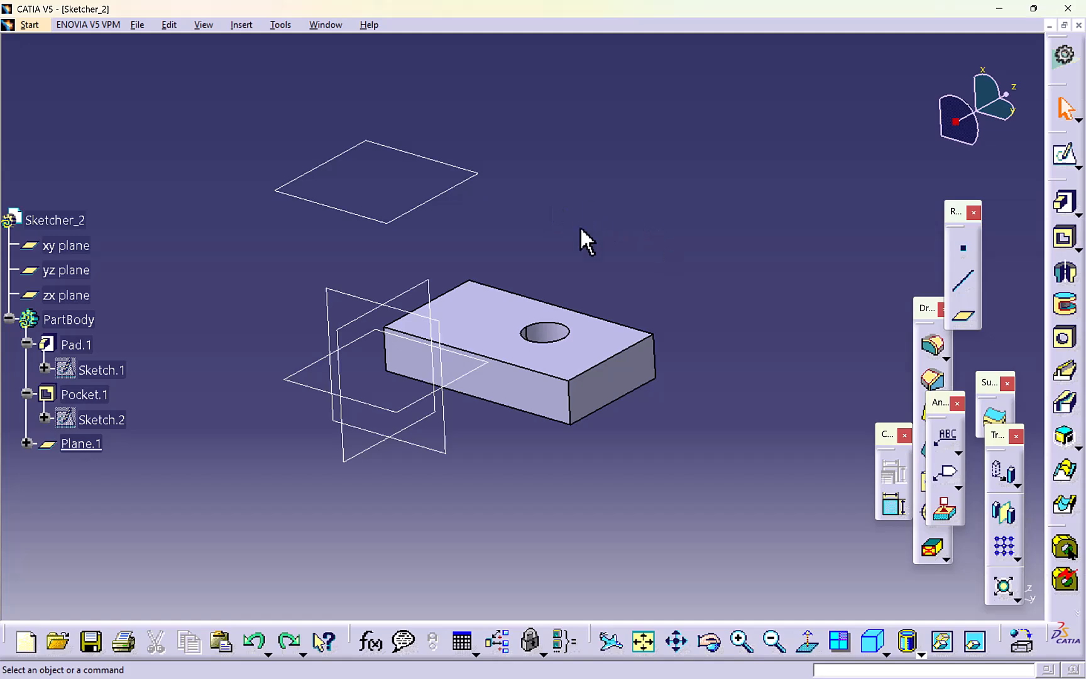
- Start a new sketch on the offset plane and project the block's entire holed face onto it
left_click(1064, 155)
left_click(452, 189)
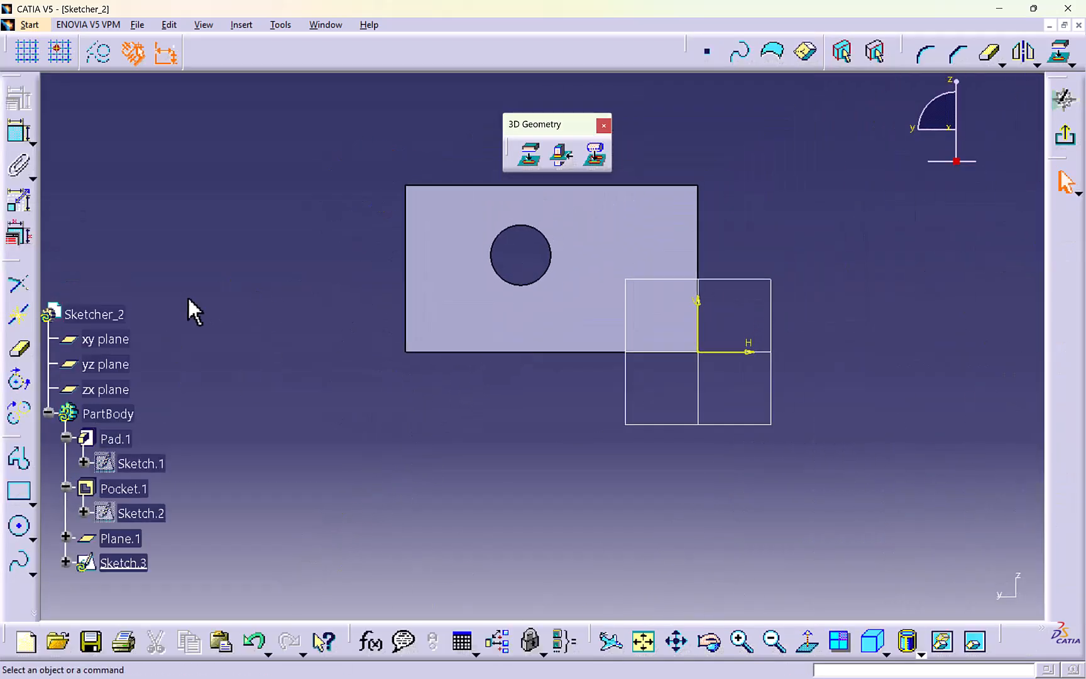
left_click(1060, 52)
left_click(619, 236)
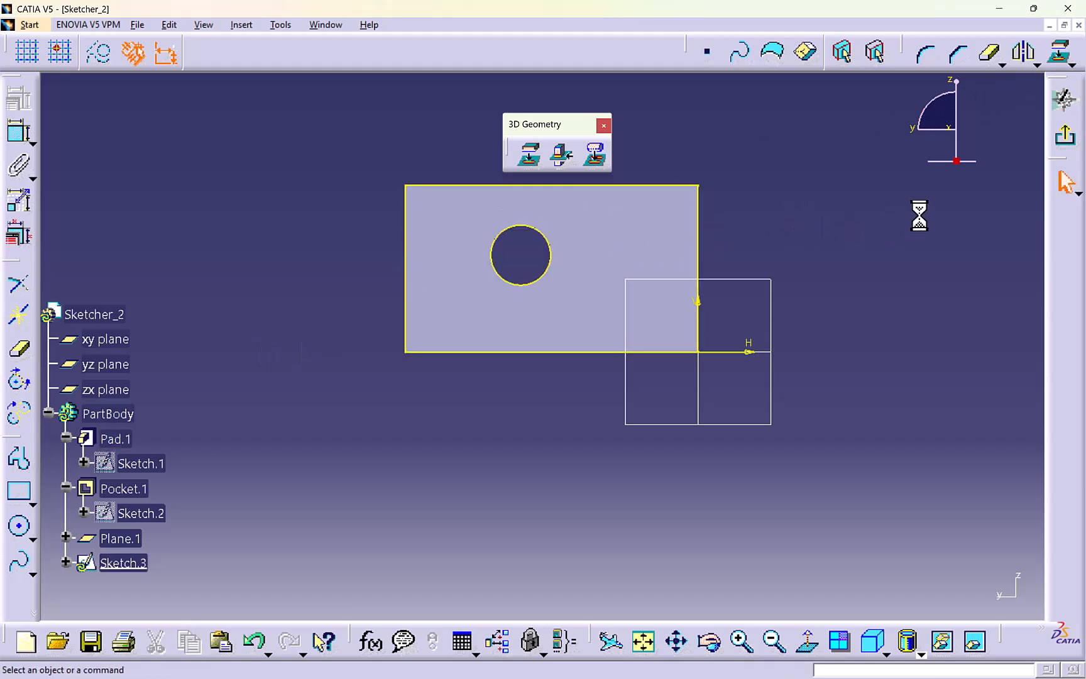
mouse_move(620, 406)
middle_mouse_down()
mouse_move(552, 424)
mouse_move(594, 303)
mouse_move(497, 401)
mouse_move(517, 377)
middle_mouse_up()
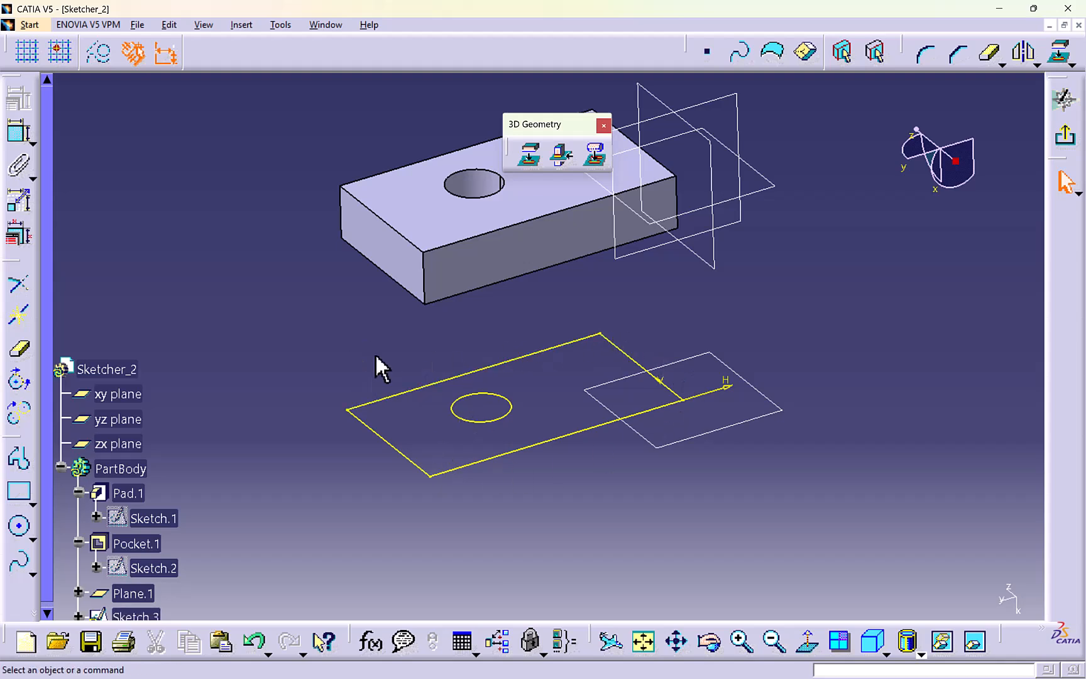
- Try to isolate the whole projected outline and circle from the block using Isolate
left_click_drag(279, 326, 751, 508)
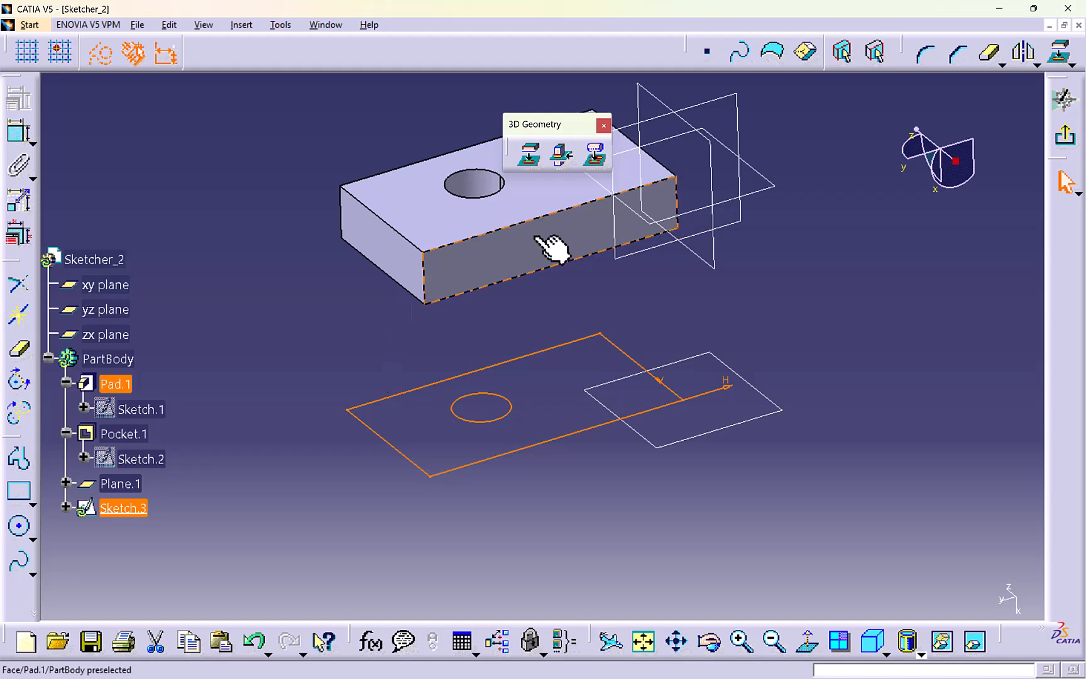
left_click(242, 26)
mouse_move(277, 96)
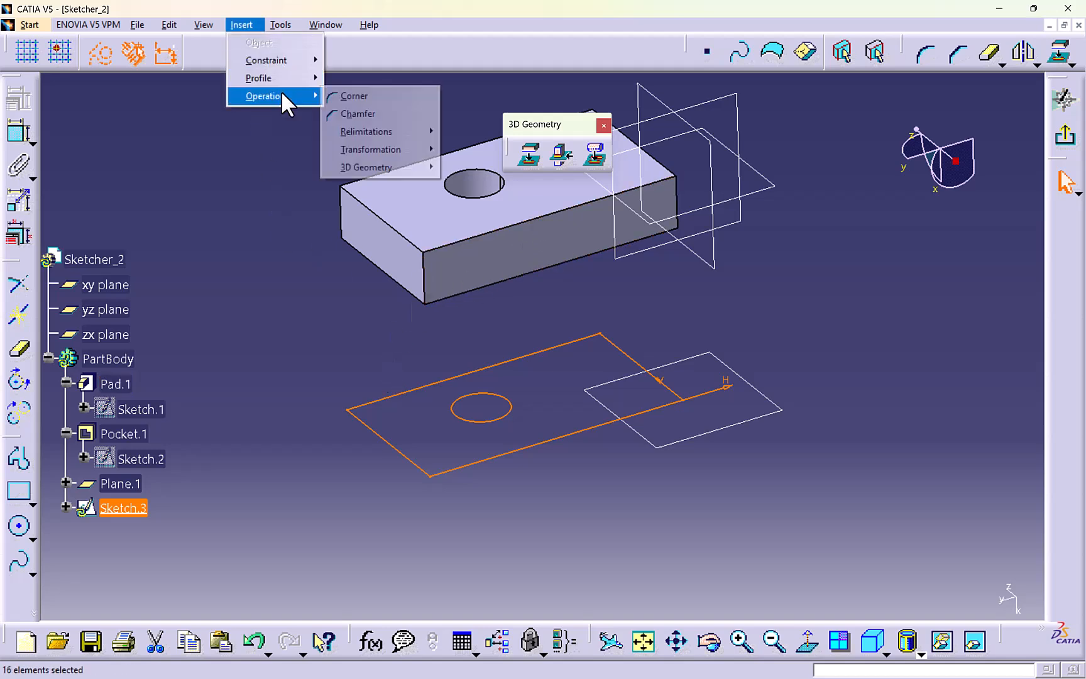
mouse_move(368, 171)
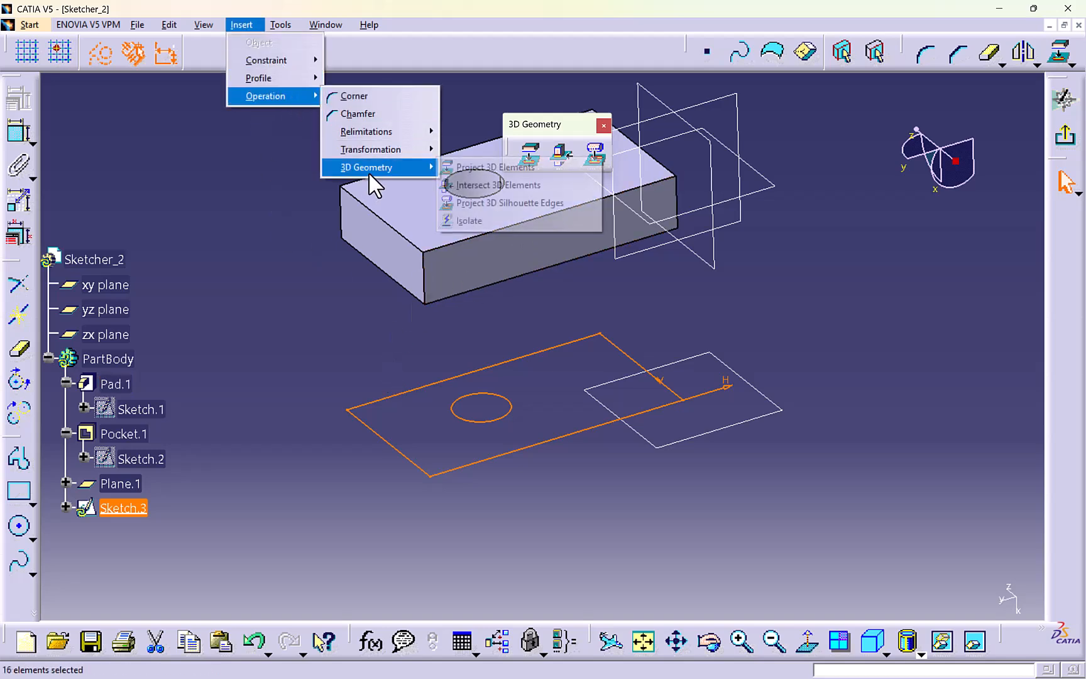
left_click(476, 220)
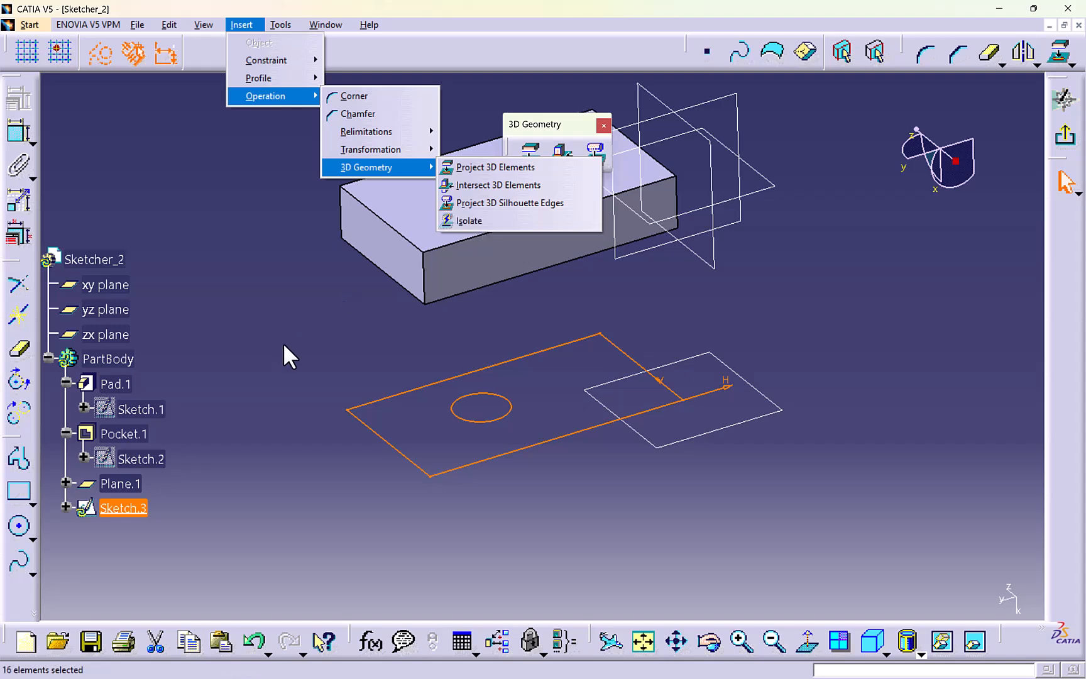
- Isolate only the projected long edge nearest the viewer from its source geometry
right_click(451, 333)
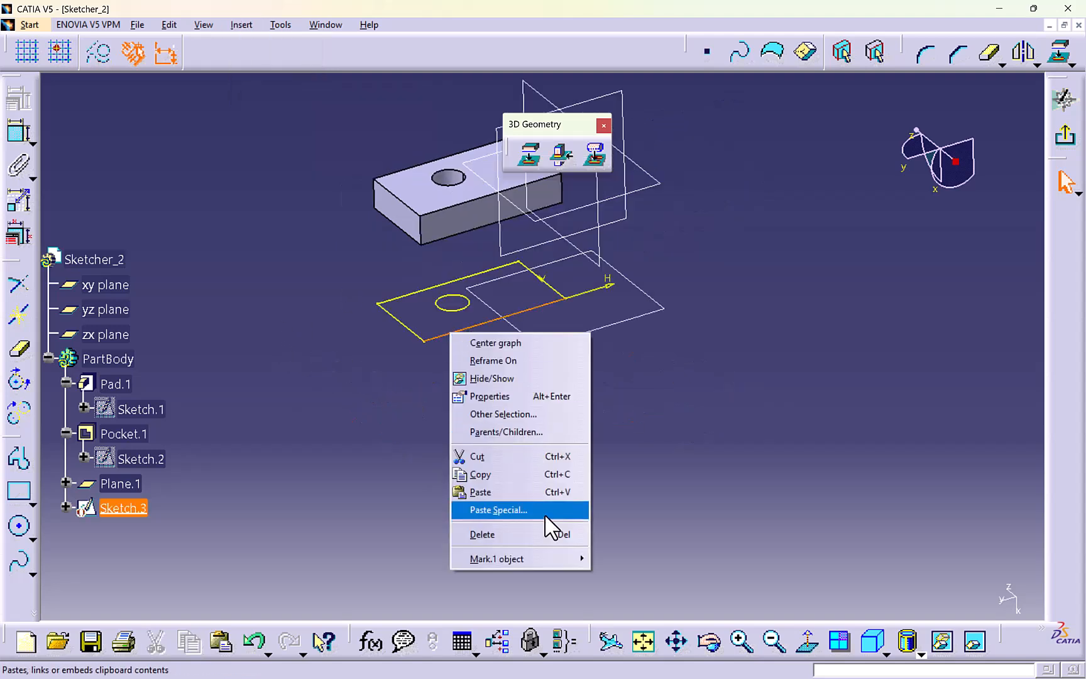
mouse_move(552, 557)
left_click(623, 601)
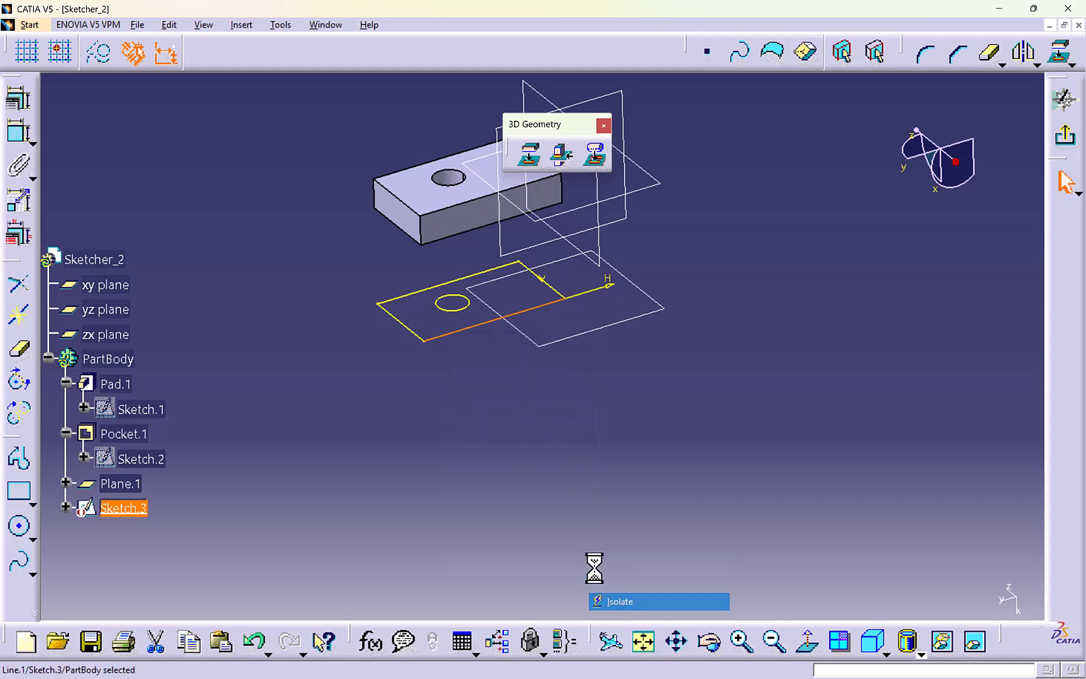
- Isolate all the remaining projected lines and the circle from the block in one operation
left_click_drag(326, 330, 593, 440)
left_click(245, 25)
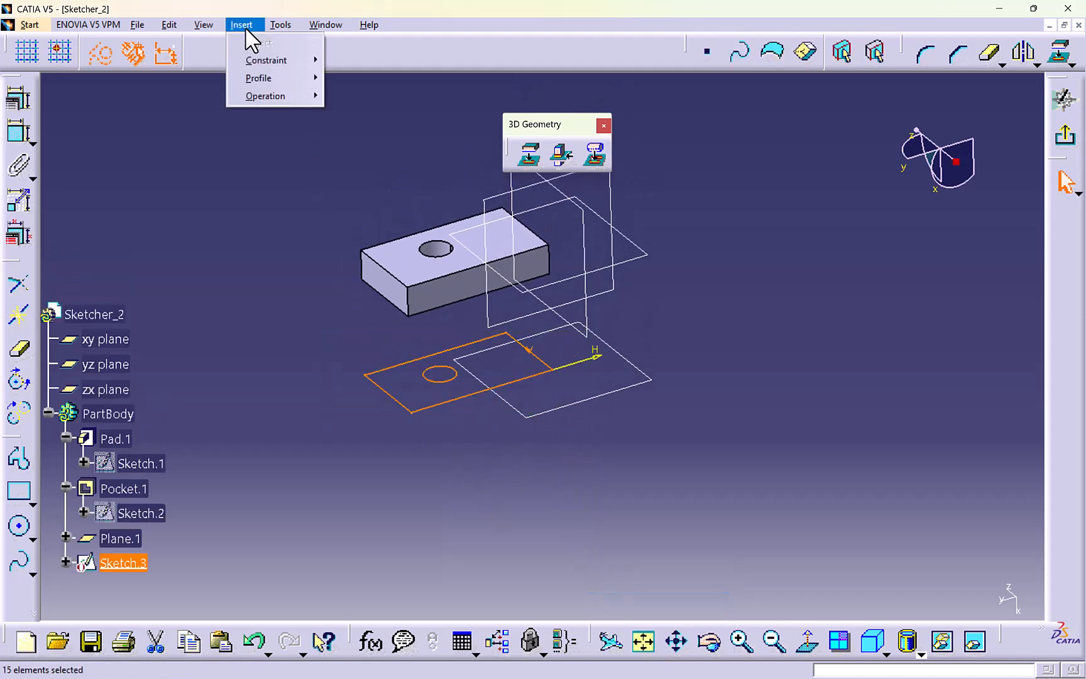
mouse_move(272, 94)
mouse_move(433, 173)
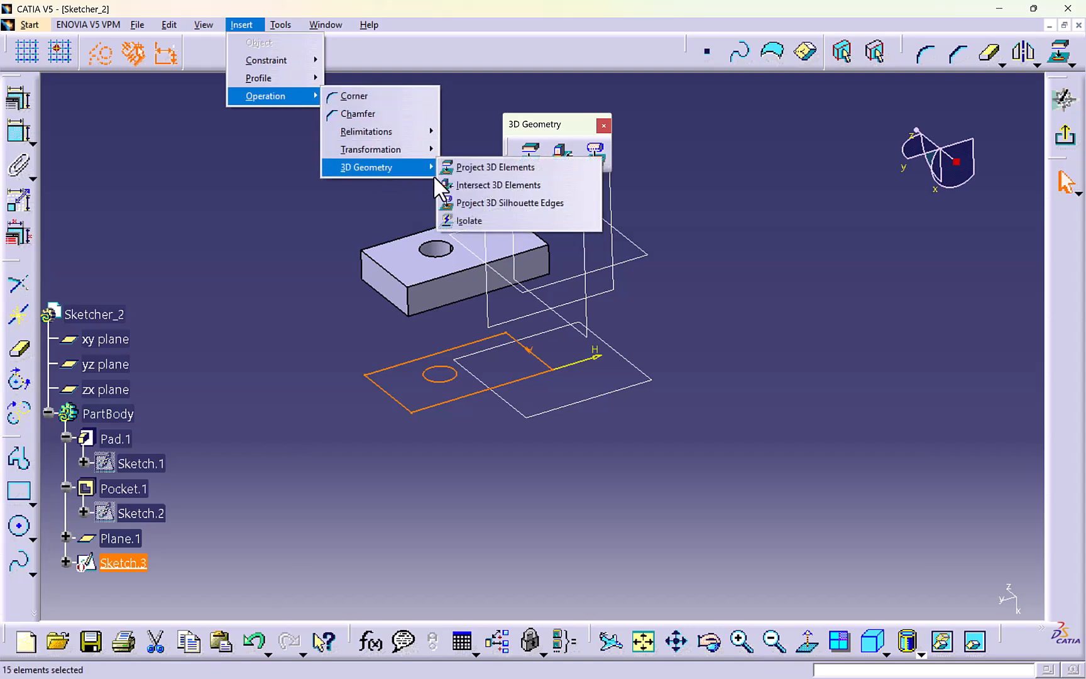
left_click(469, 222)
- Try moving the isolated circle freely within the rectangle
middle_click_drag(606, 397, 531, 367)
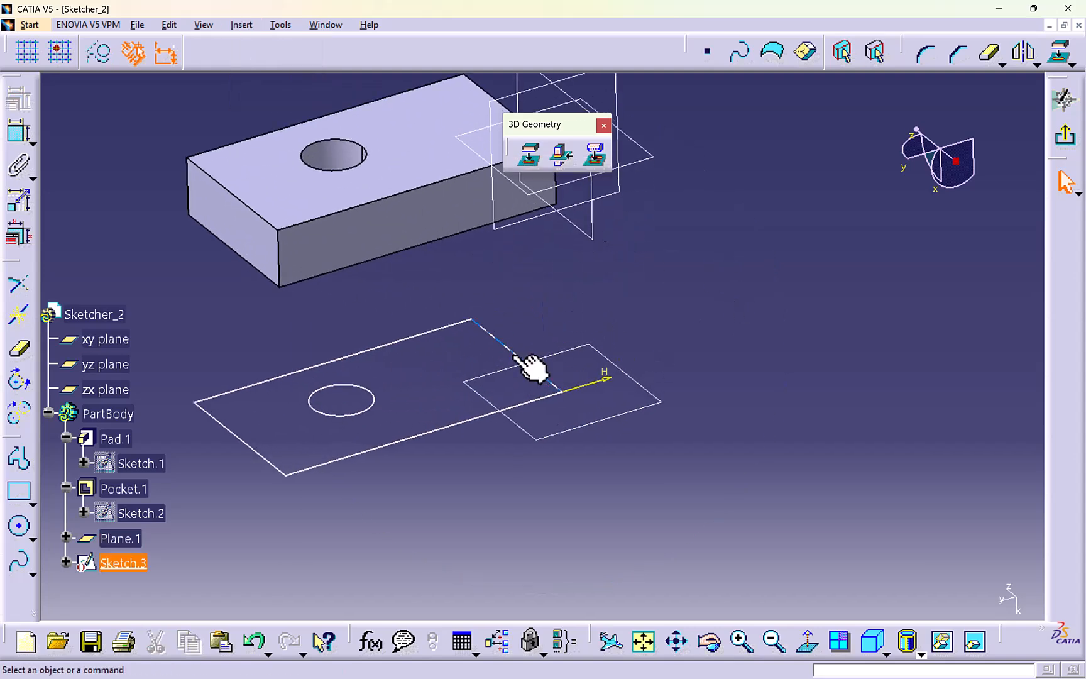
middle_click_drag(430, 347, 526, 397)
left_click(494, 409)
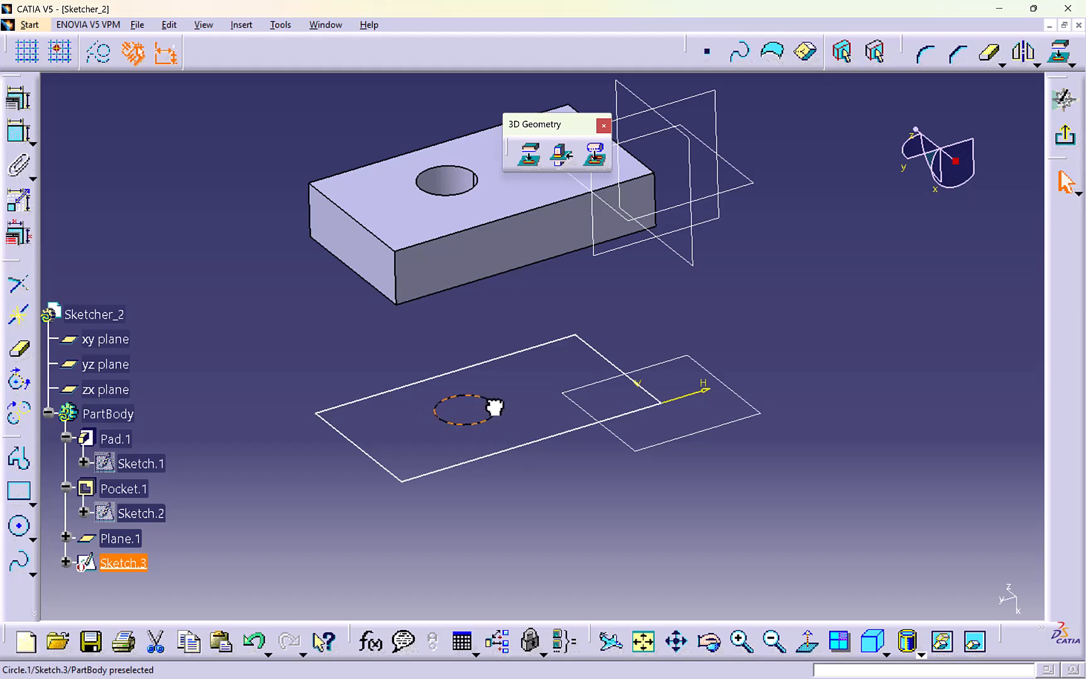
left_click_drag(483, 409, 415, 429)
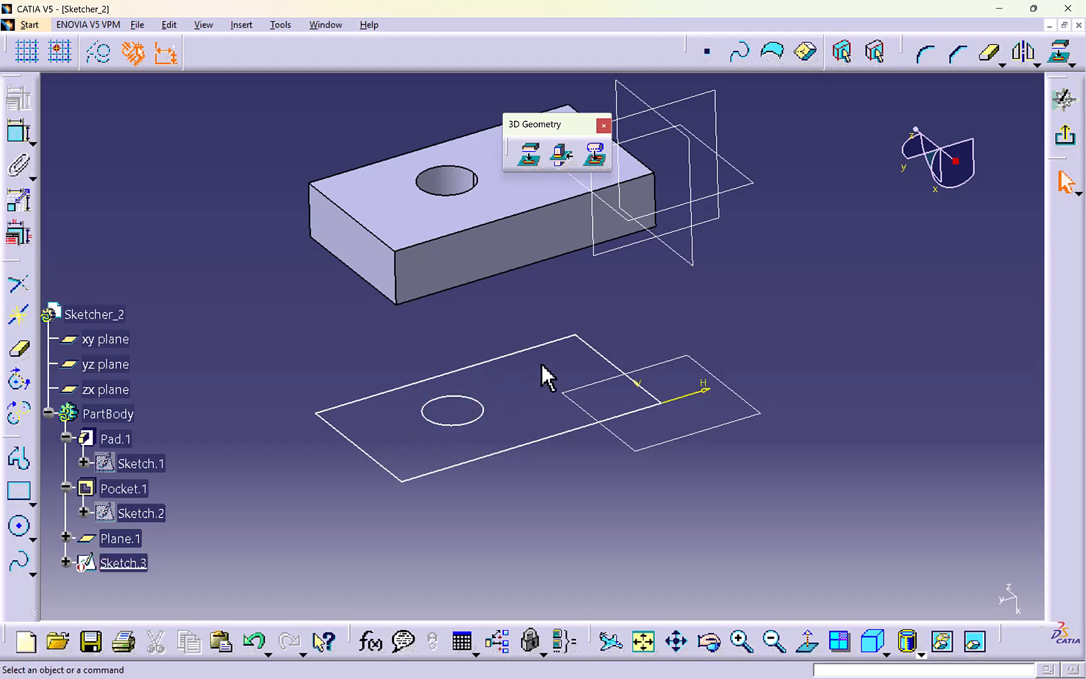
- View the sketch plane face-on and constrain the isolated circle to a diameter of 25 mm
left_click(807, 642)
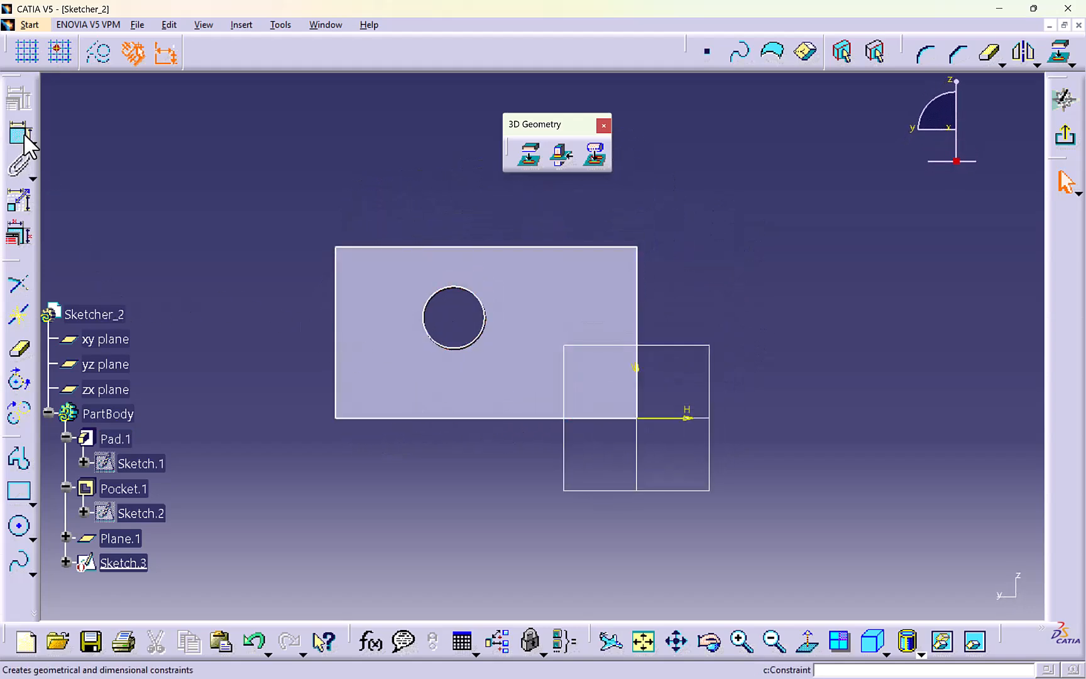
left_click(19, 132)
left_click(472, 297)
double_click(516, 282)
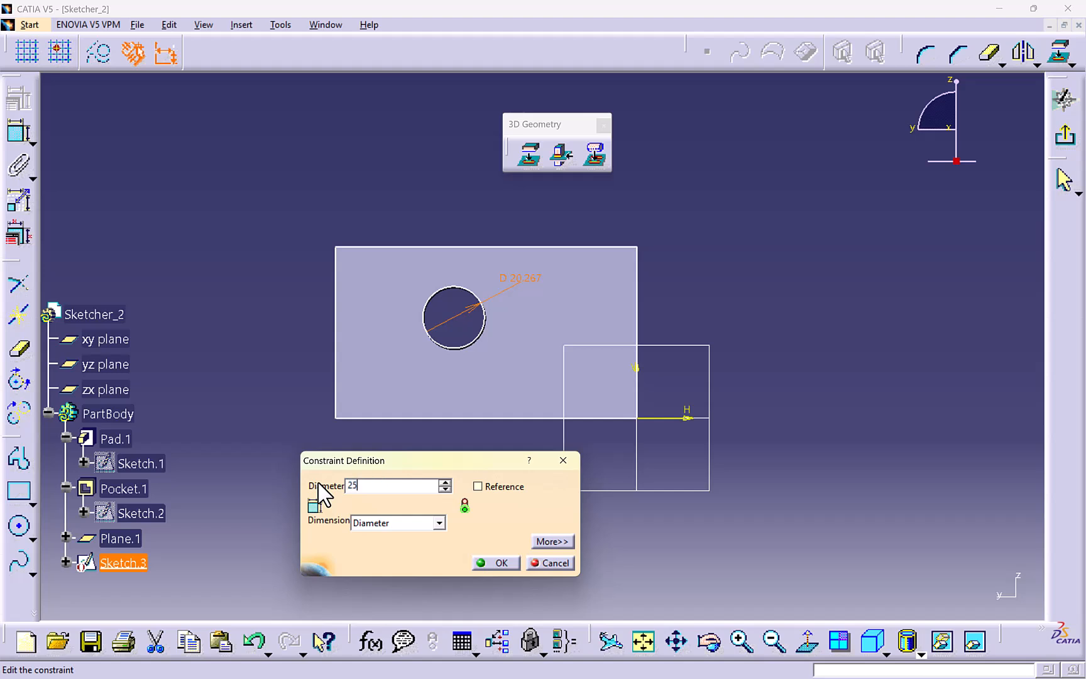
key("Return")
left_click(170, 211)
- Dimension the isolated rectangle's length above its upper edge and its height beside the outline
left_click(19, 132)
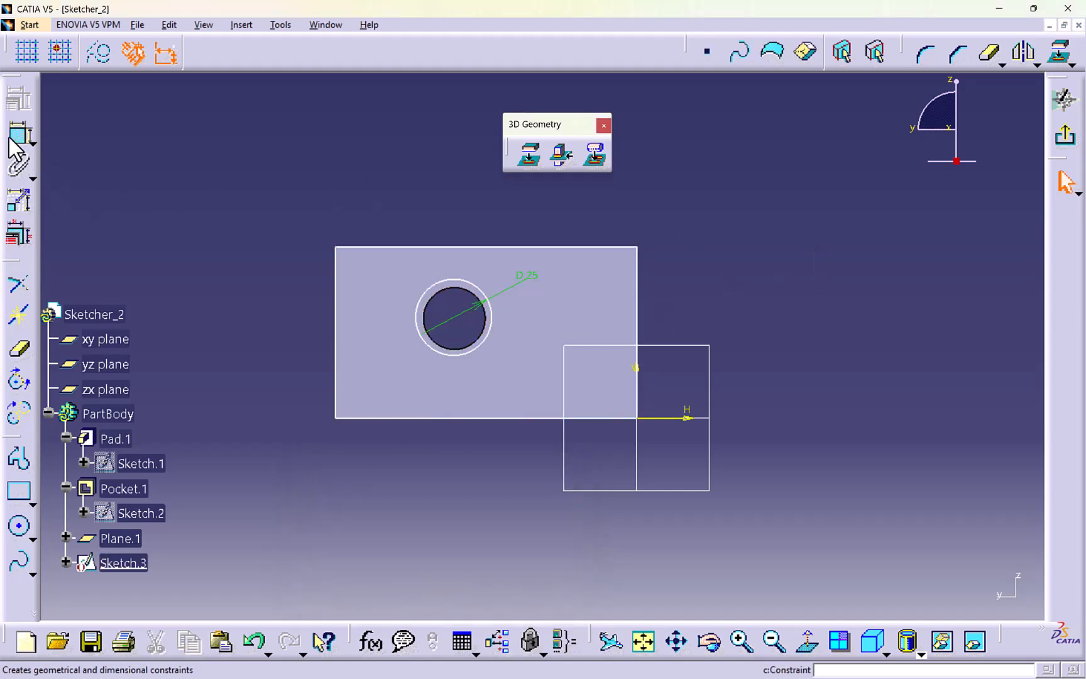
left_click(422, 247)
left_click(428, 214)
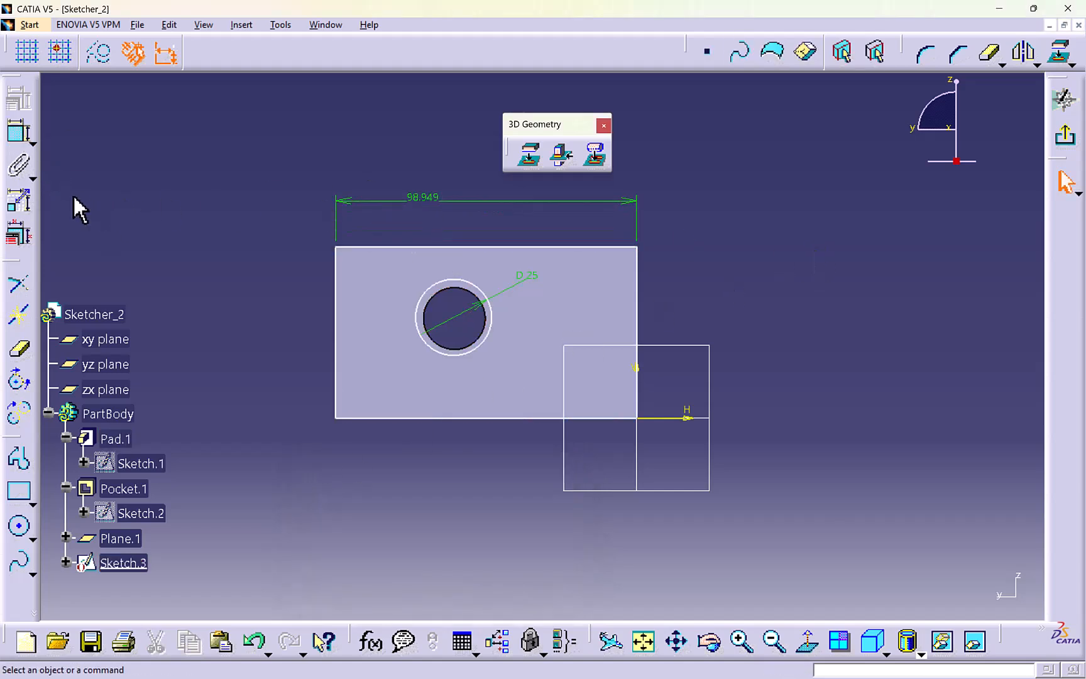
left_click(17, 133)
left_click(336, 290)
left_click(243, 279)
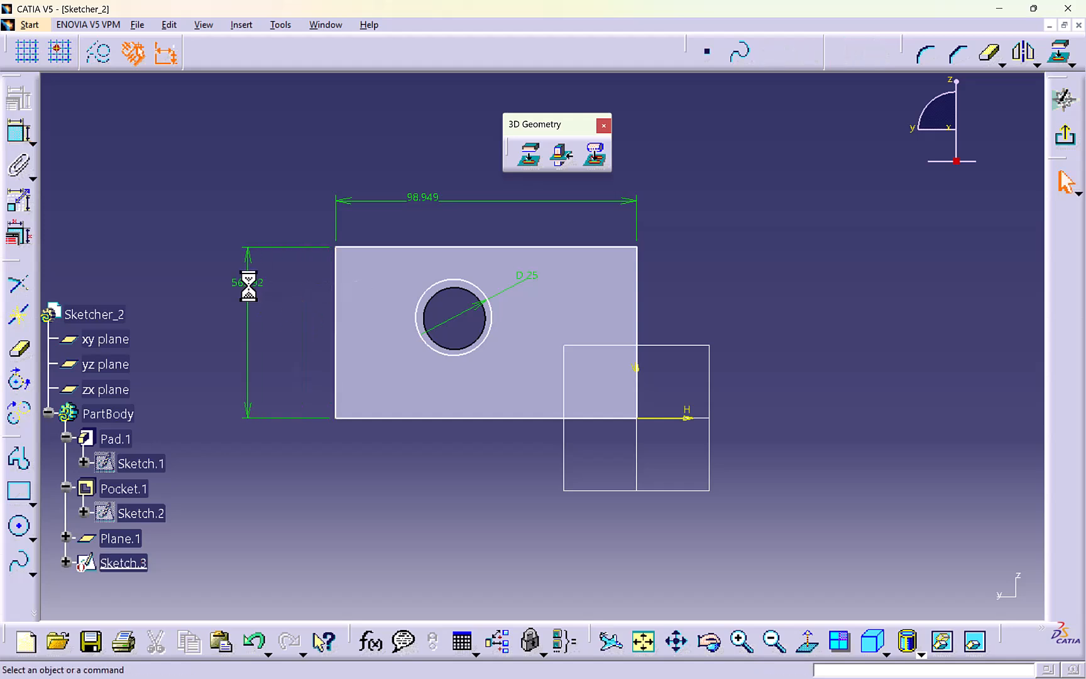
- Dimension the circle's vertical distance from the sketch's horizontal axis
left_click(23, 137)
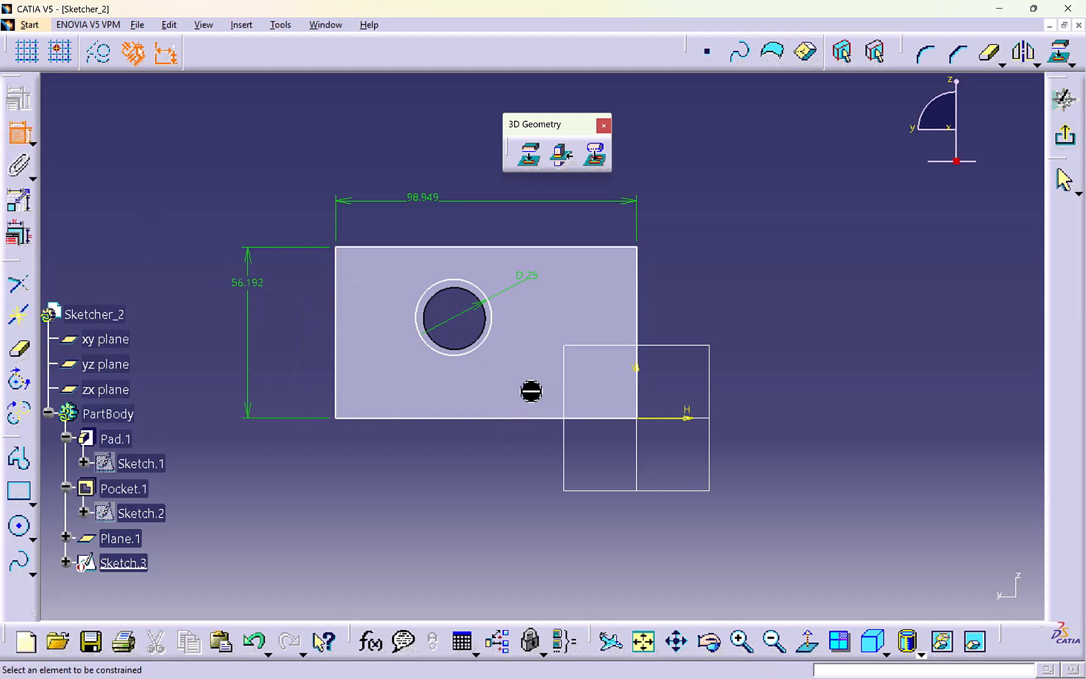
left_click(493, 326)
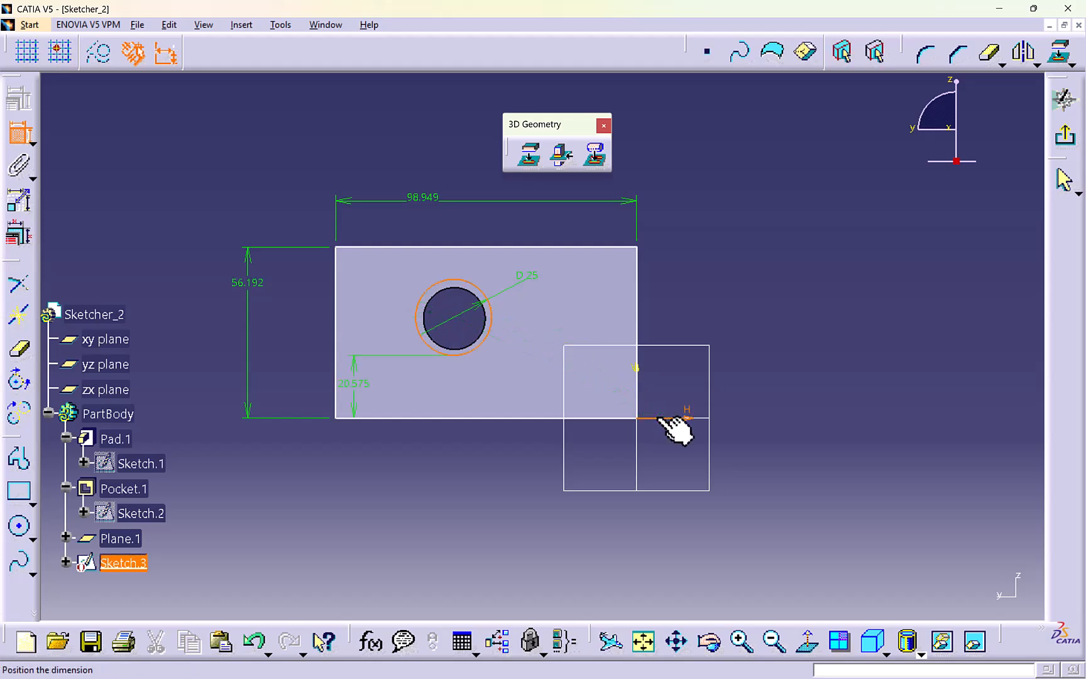
left_click(684, 384)
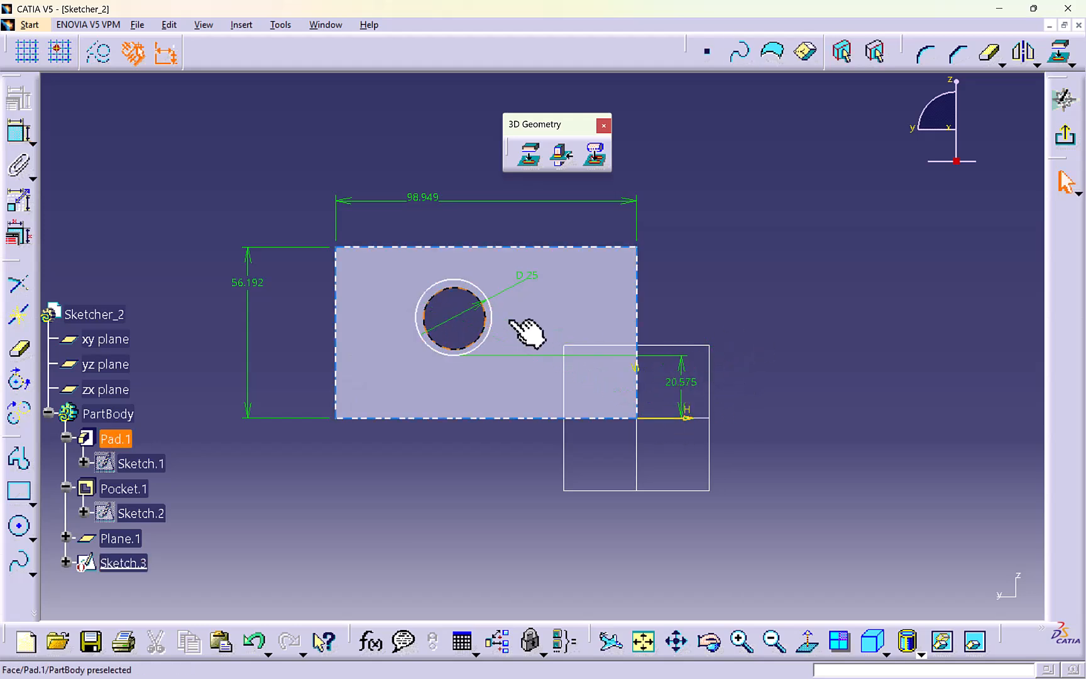
- Move the circle sideways toward the sketch origin and pull the rectangle's upper edge away above the outline
mouse_move(492, 327)
left_mouse_down()
mouse_move(506, 337)
mouse_move(462, 333)
mouse_move(517, 339)
left_mouse_up()
left_click_drag(561, 248, 553, 211)
left_click(712, 220)
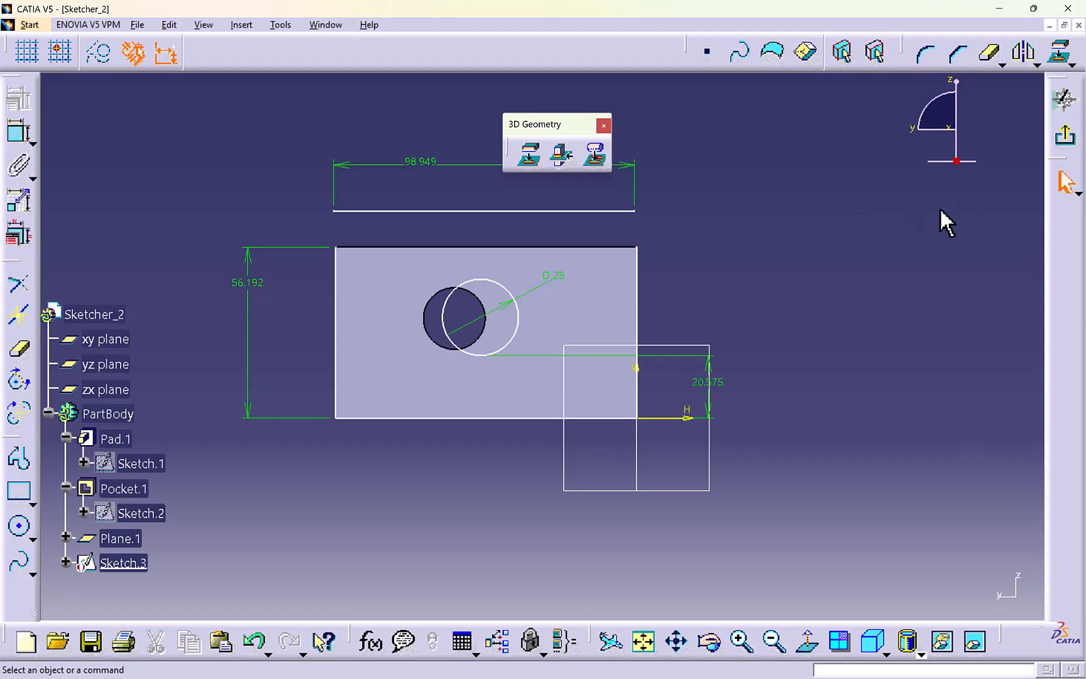
- Exit the sketch and delete Sketch.3 from the part, keeping the offset plane
left_click(1064, 135)
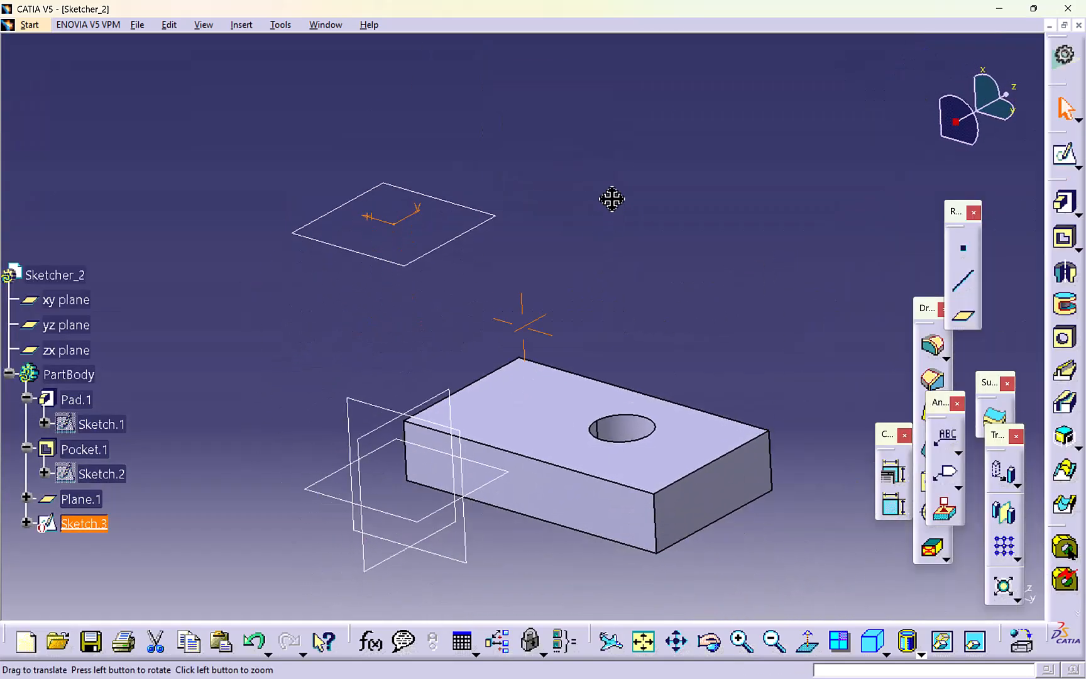
mouse_move(612, 199)
middle_mouse_down()
mouse_move(604, 251)
mouse_move(577, 181)
middle_mouse_up()
left_click(615, 236)
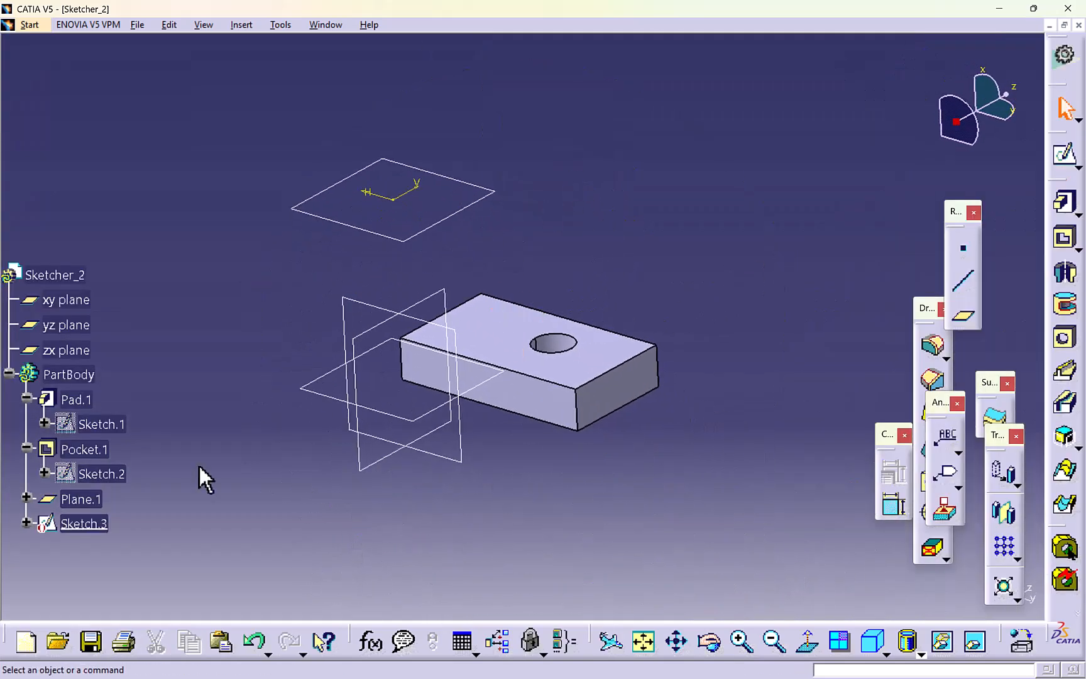
right_click(66, 520)
left_click(100, 426)
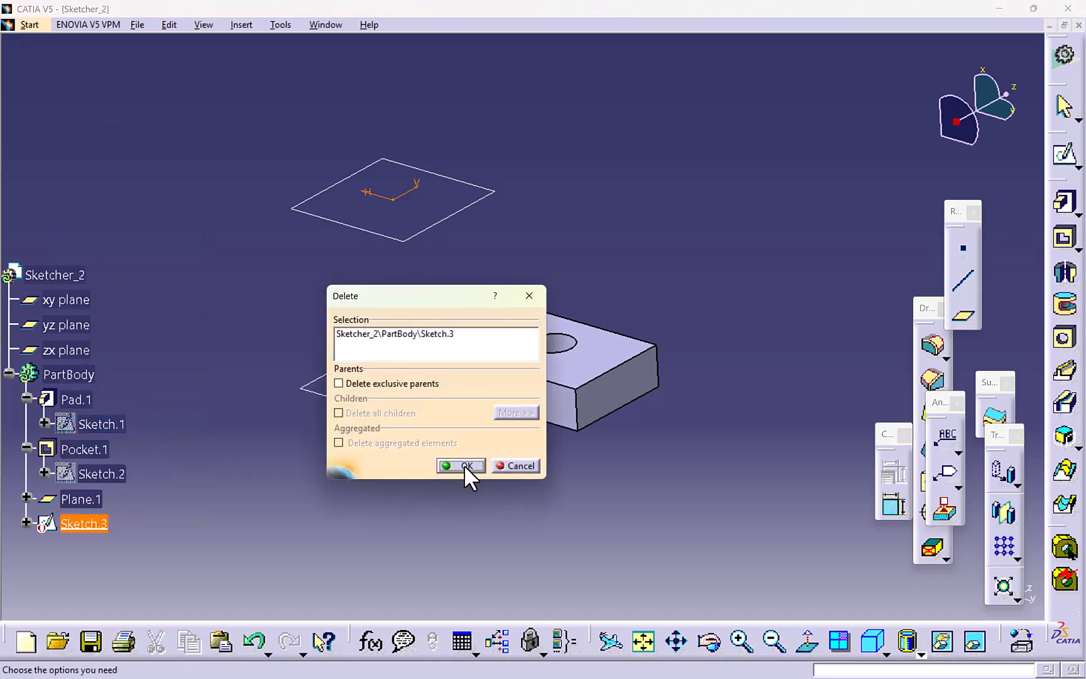
left_click(466, 465)
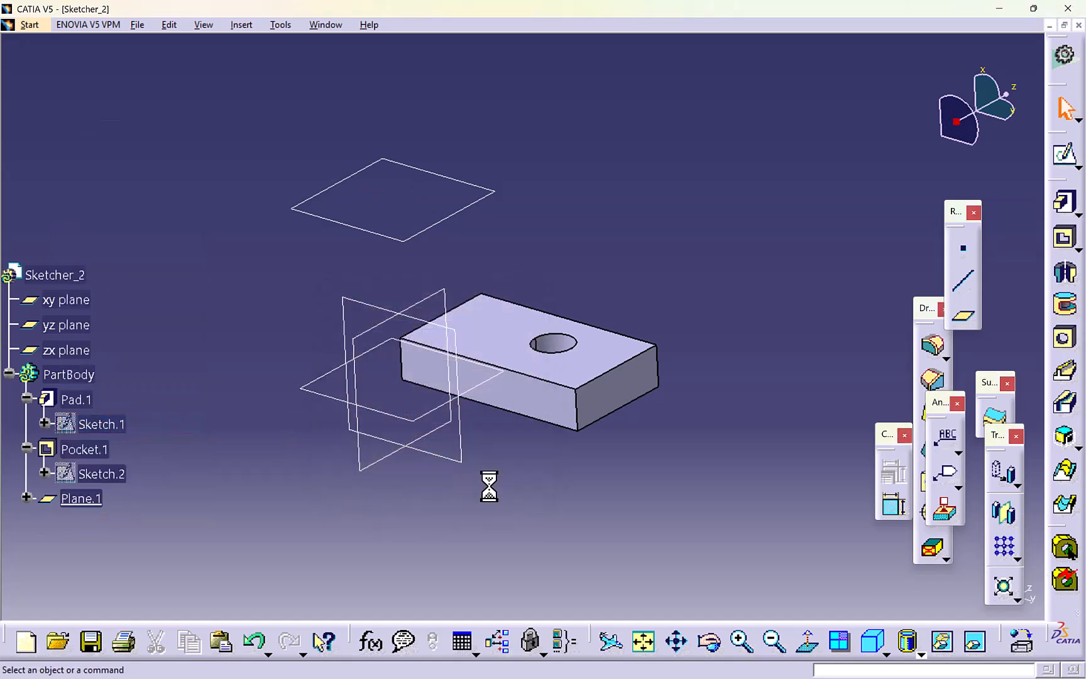
left_click(1064, 154)
left_click(629, 352)
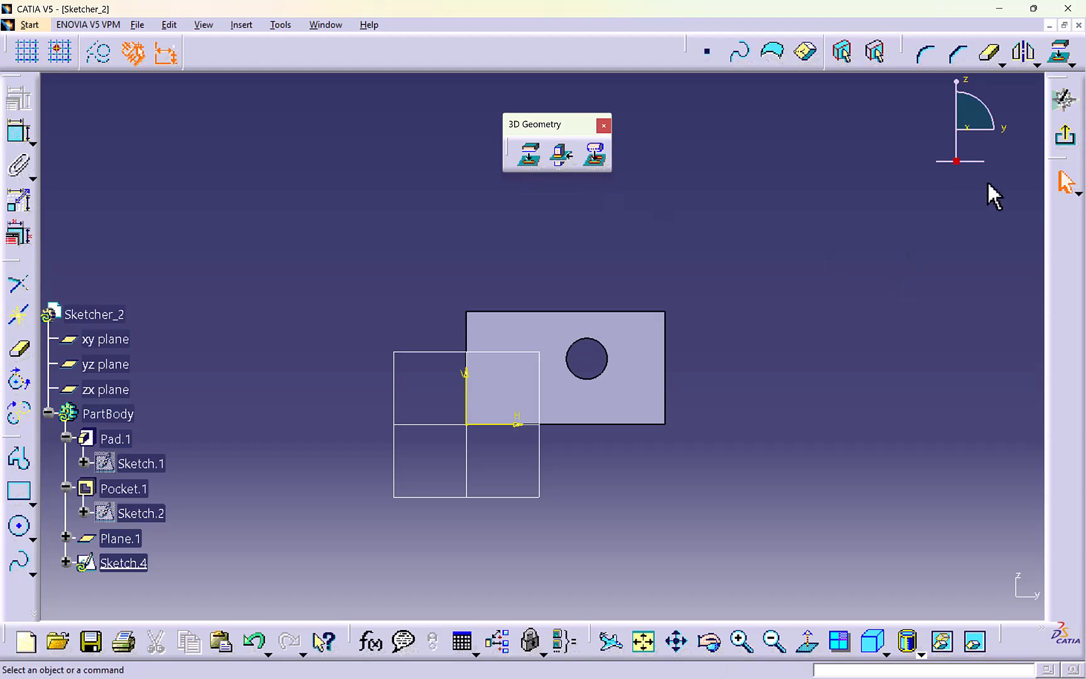
left_click(1063, 99)
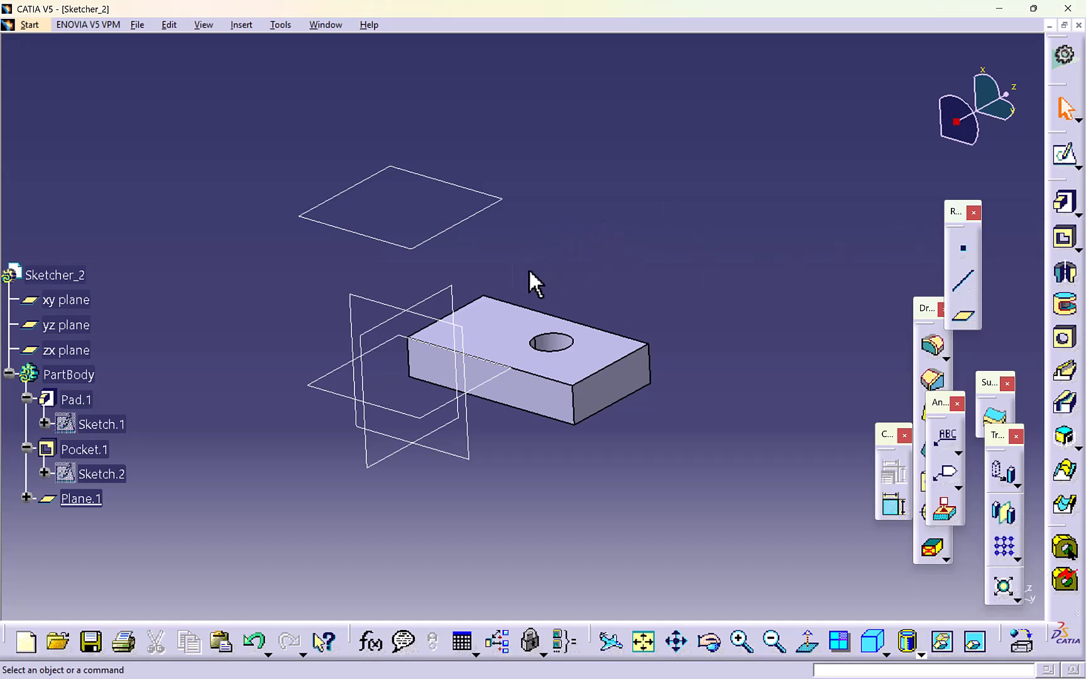
- Sketch a narrow rectangle on the block's top face between the sketch origin and the hole, extending past both long edges, and exit the sketch
left_click(497, 329)
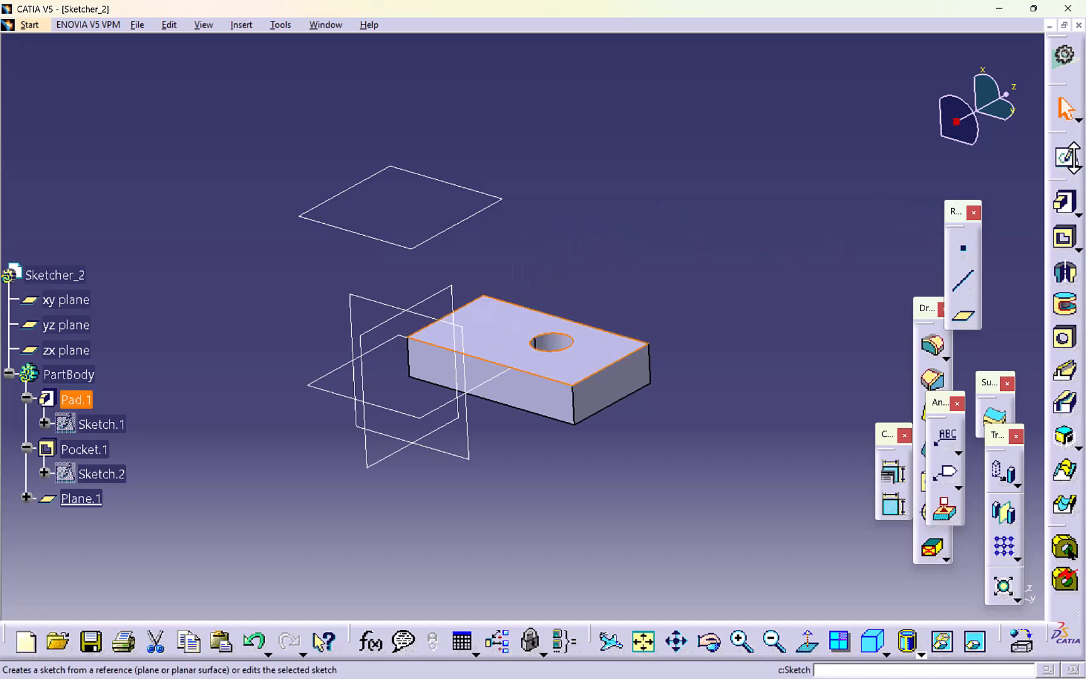
left_click(1072, 158)
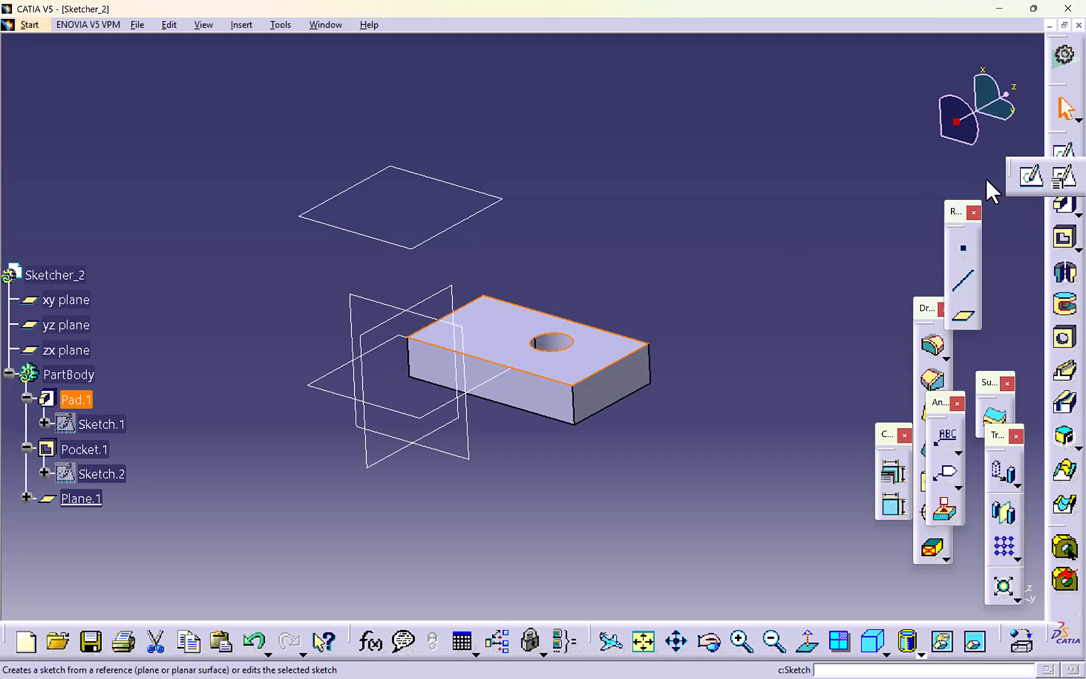
left_click(1030, 176)
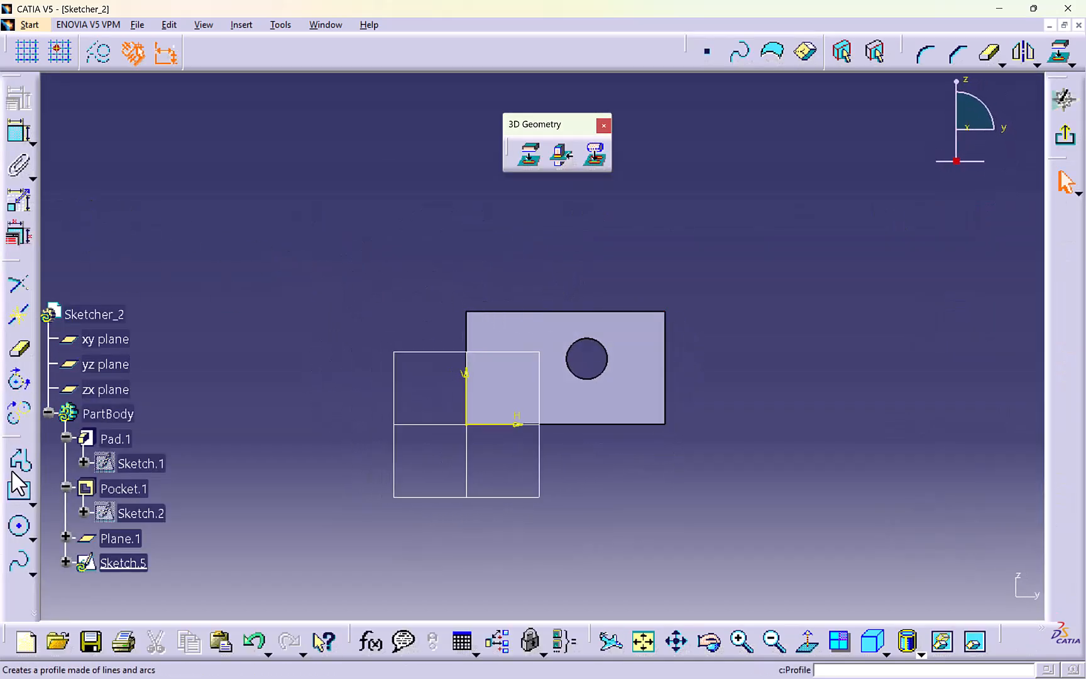
left_click(19, 496)
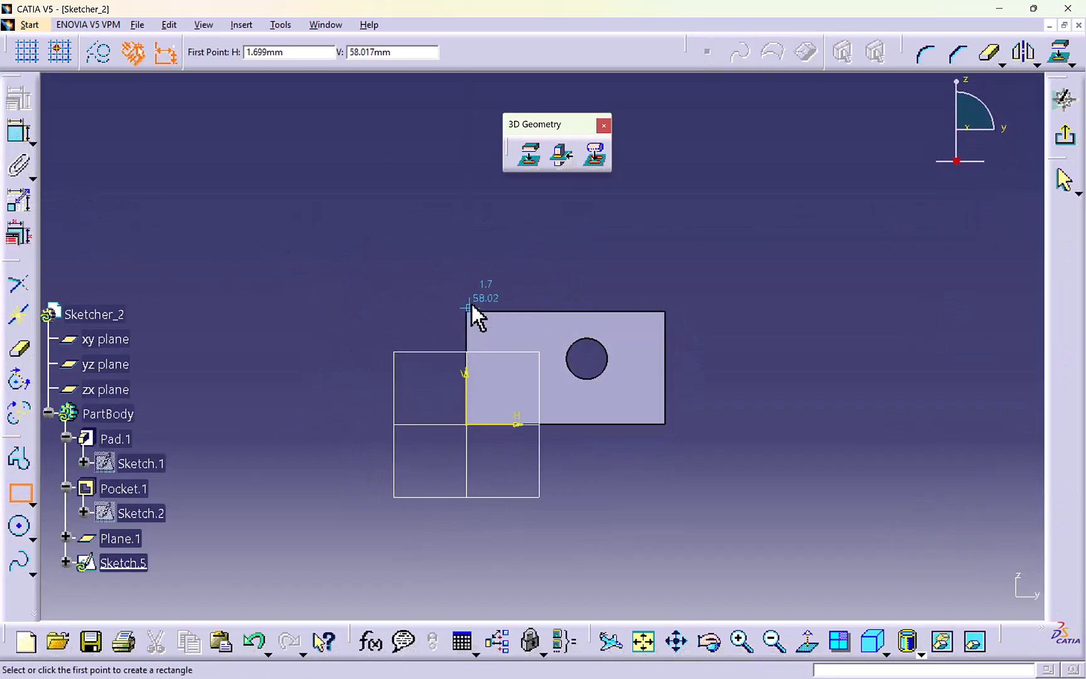
left_click(502, 286)
left_click(533, 455)
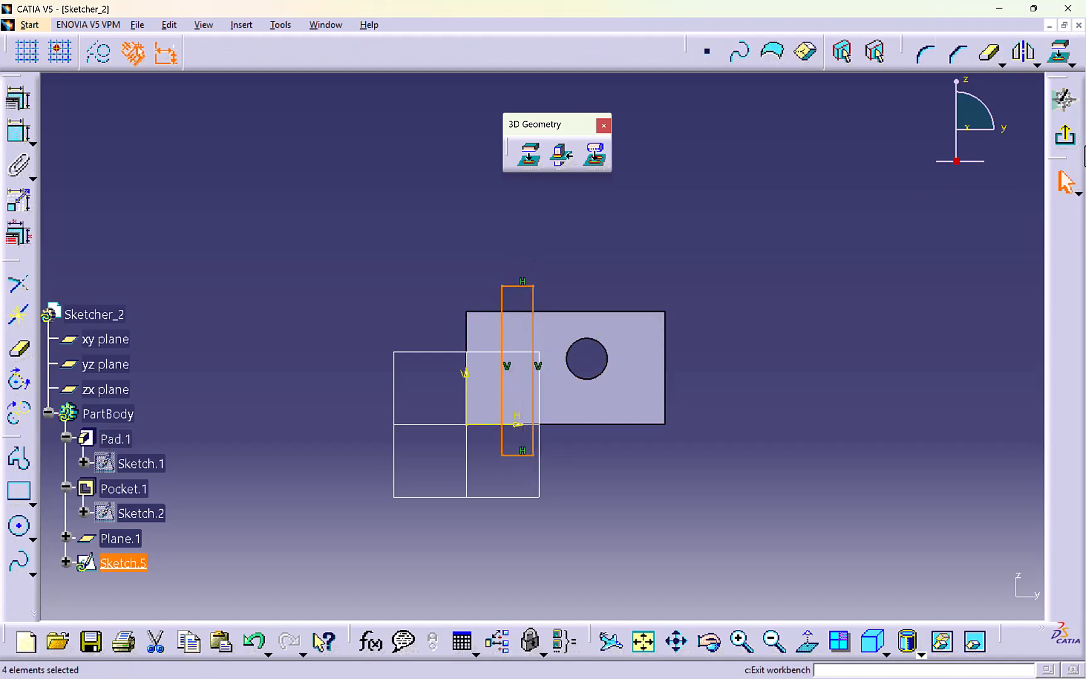
left_click(1064, 134)
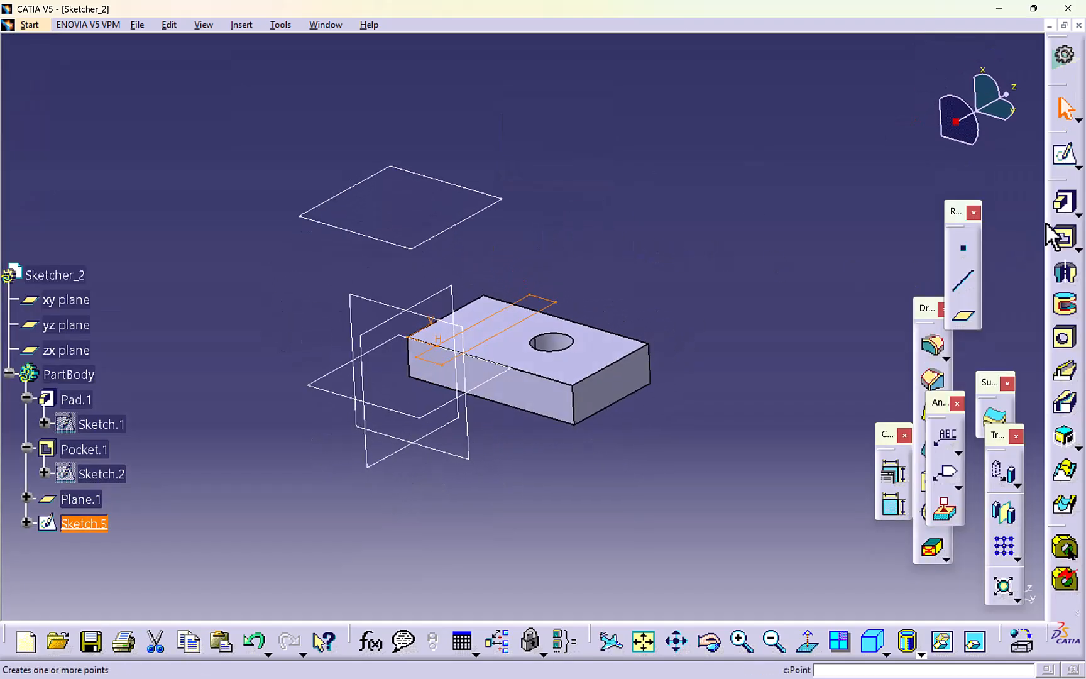
- Pad the narrow rectangle with a 33 mm length and mirrored extent to form an upright wall through the block
left_click(1064, 202)
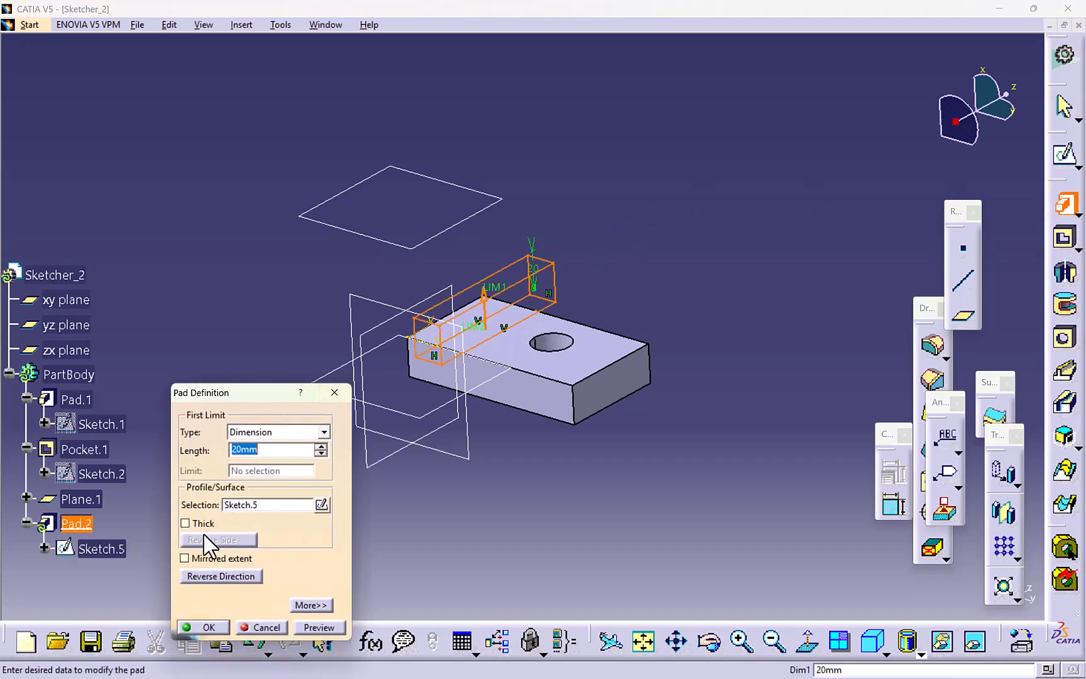
left_click(184, 559)
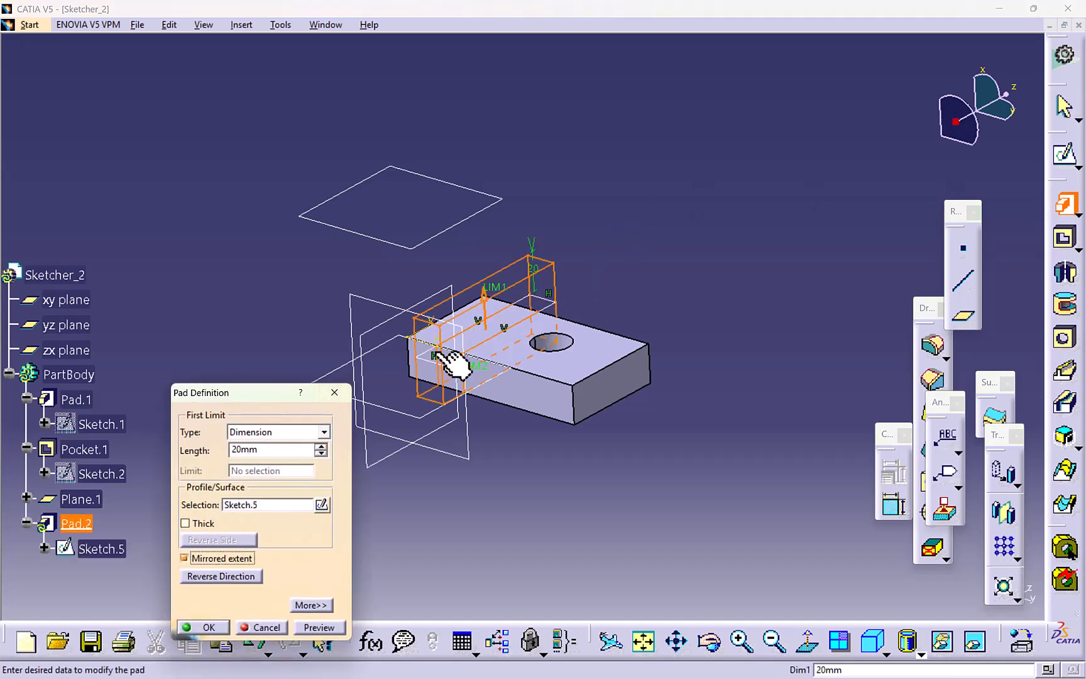
left_click(320, 447)
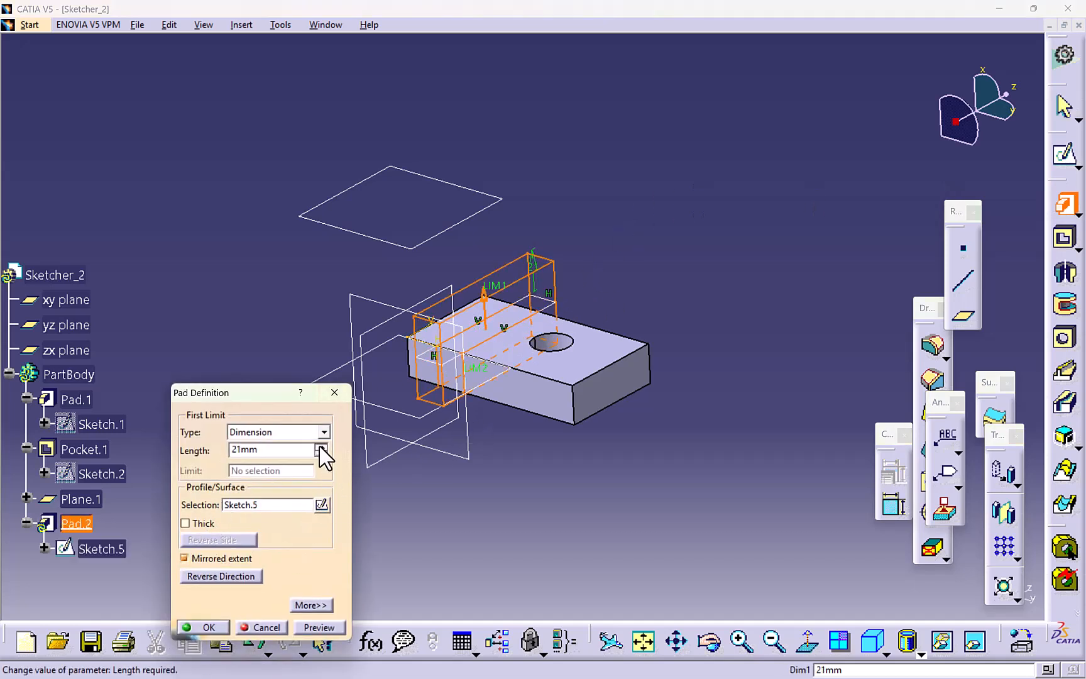
left_click(194, 627)
middle_click_drag(441, 422, 464, 328)
middle_click_drag(544, 297, 529, 246)
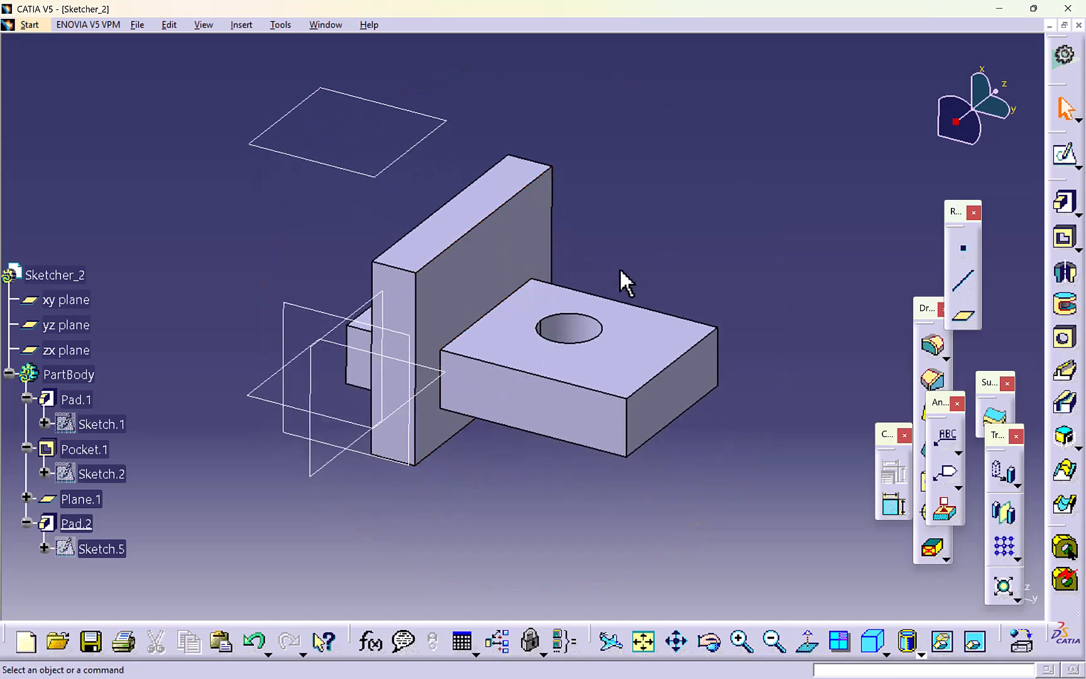
- Create a sketch on the block's top face around the hole and intersect the wall's hole-side face with the sketch plane
left_click(1064, 154)
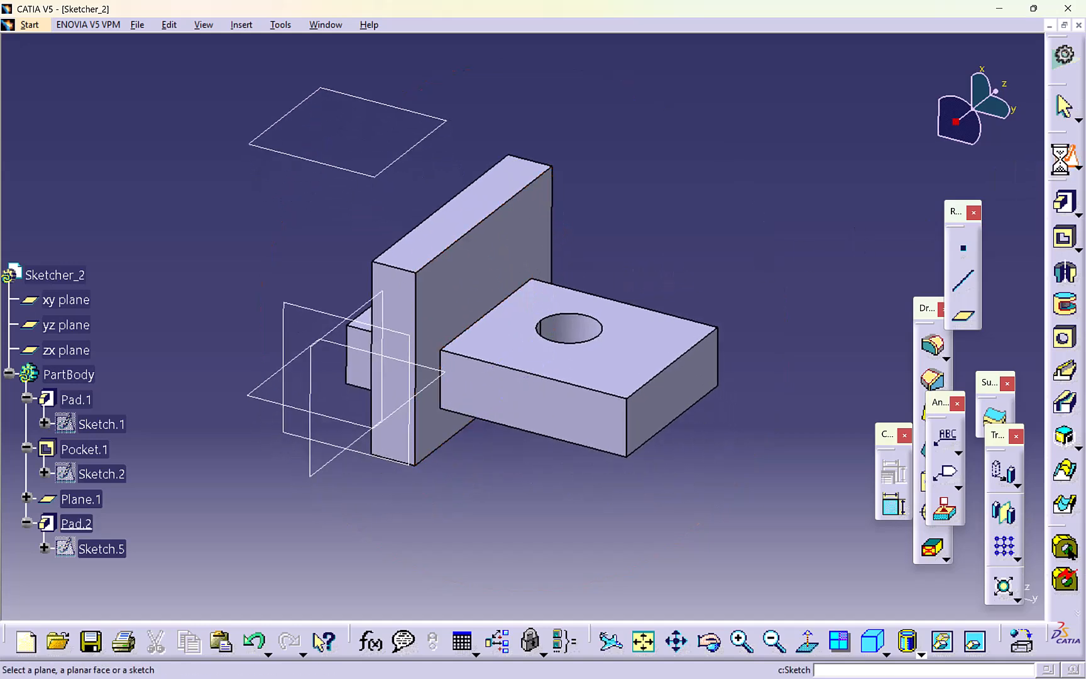
left_click(504, 343)
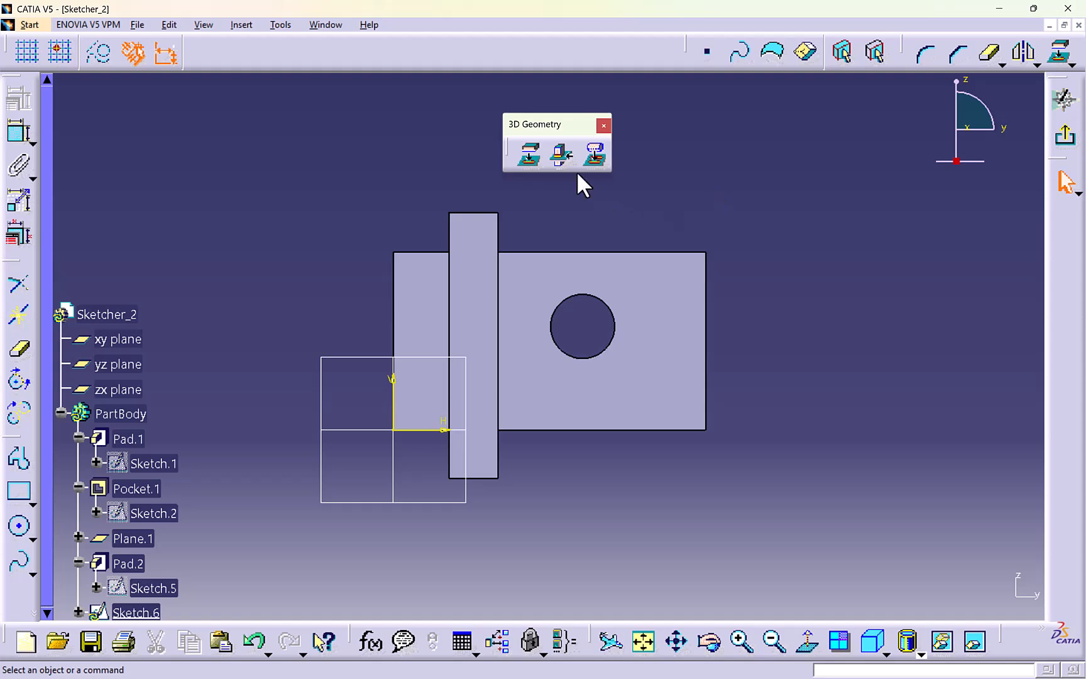
left_click(566, 151)
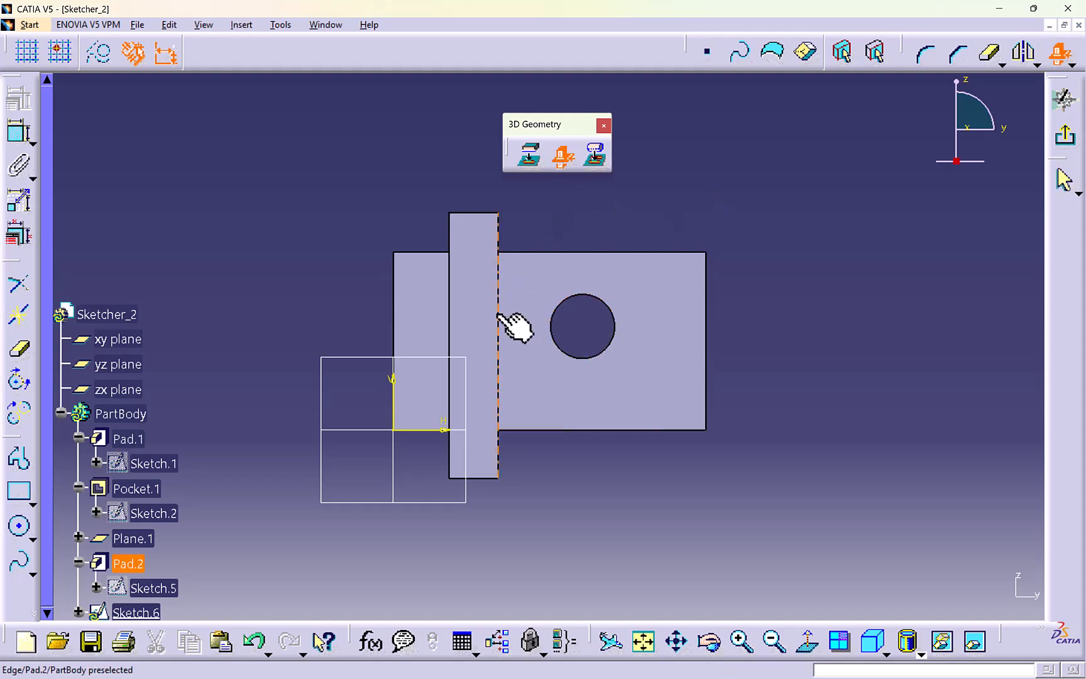
left_click(521, 324)
left_click(617, 377)
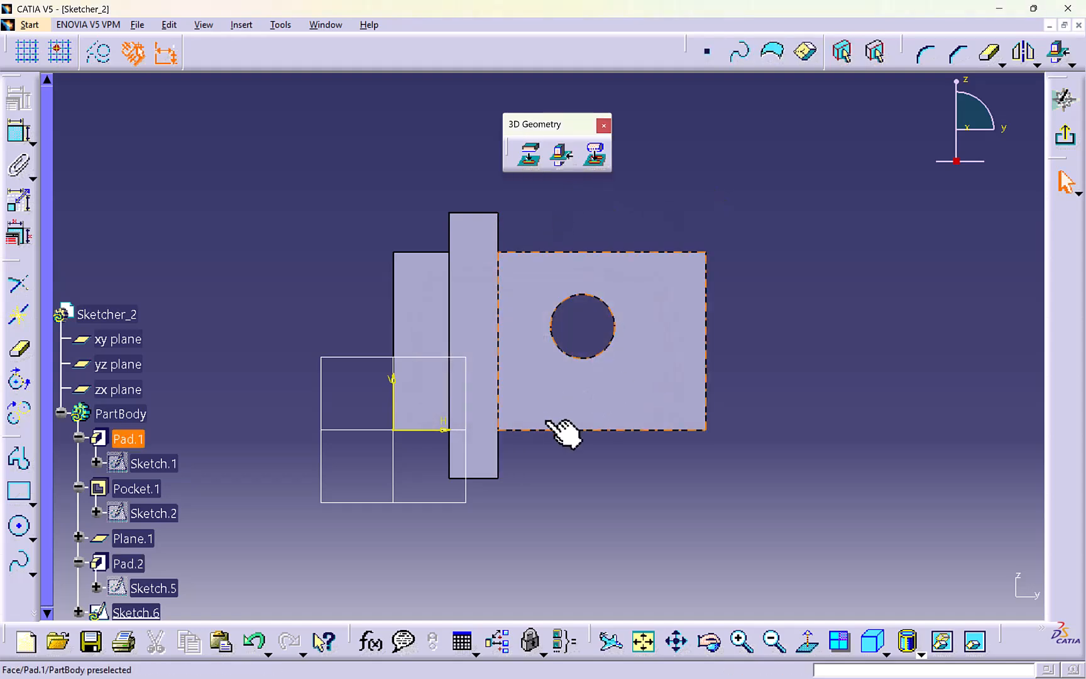
middle_click_drag(562, 432, 413, 201)
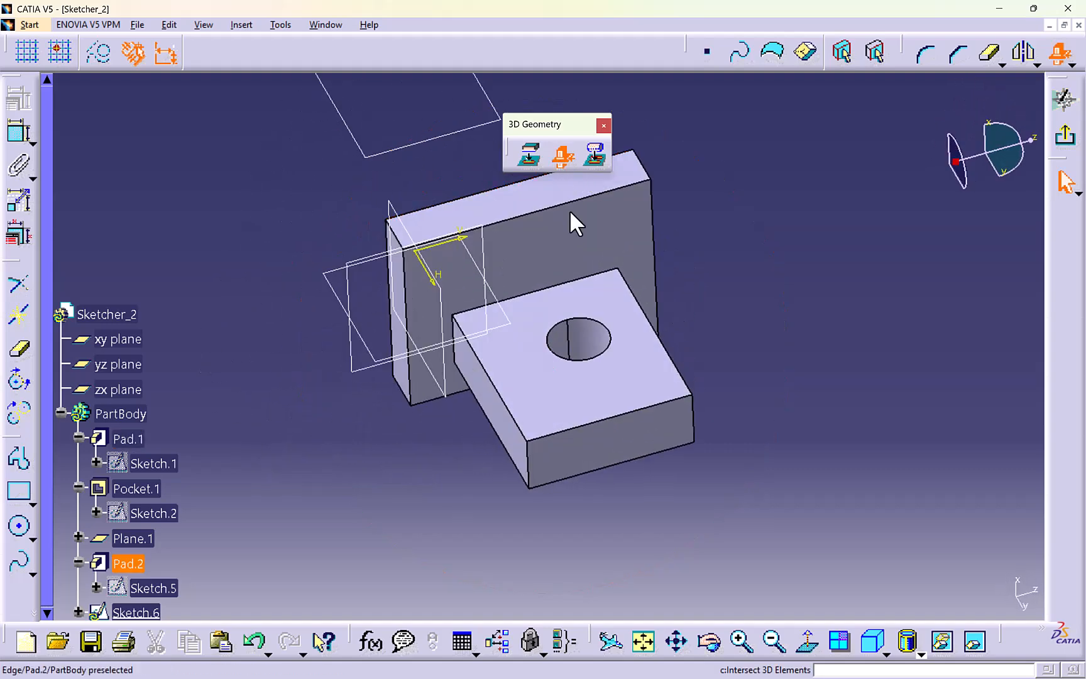
left_click(575, 326)
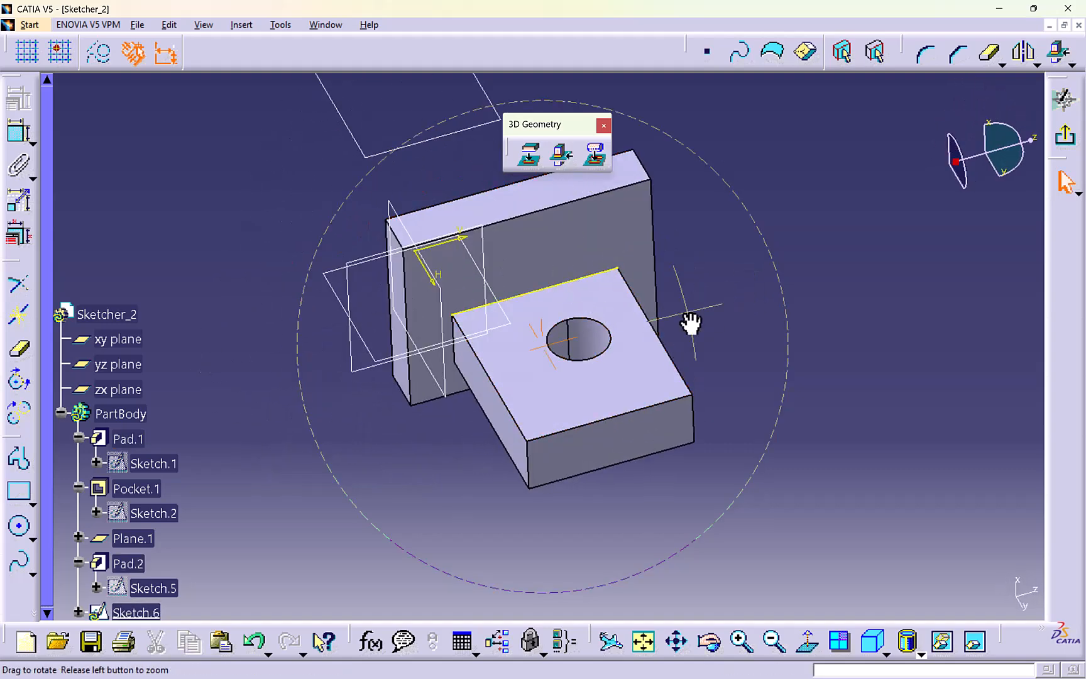
middle_click_drag(691, 324, 575, 179)
- Intersect the short vertical edge where the wall meets the block's side with the sketch plane to get a point
left_click(561, 156)
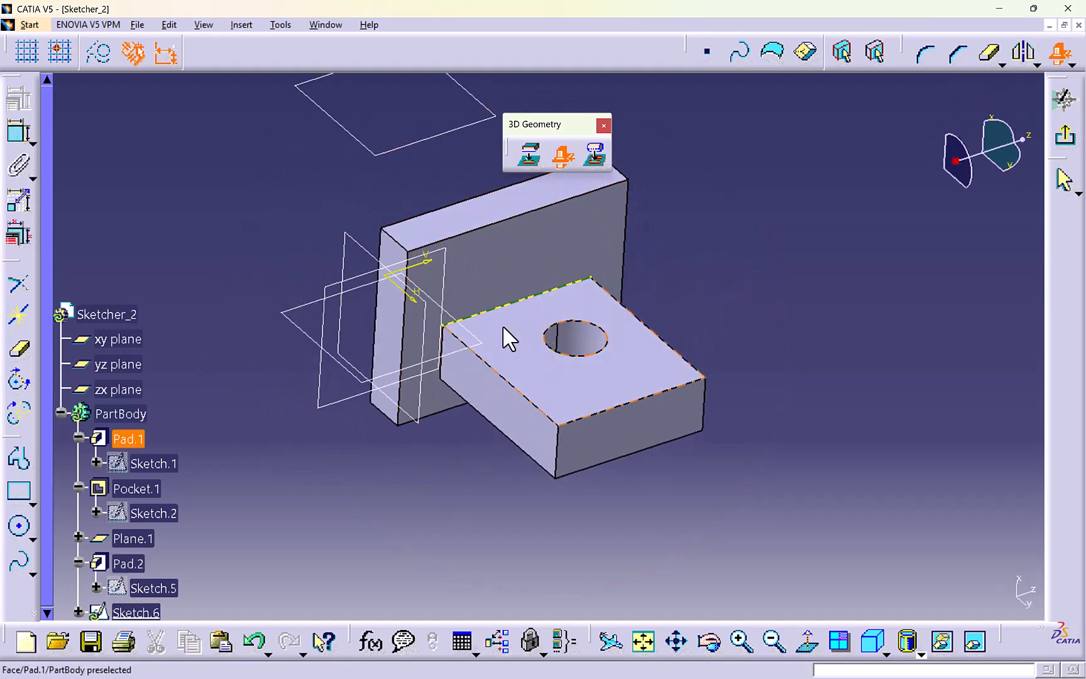
left_click(442, 337)
middle_click_drag(418, 395, 419, 157)
middle_click_drag(445, 230, 954, 196)
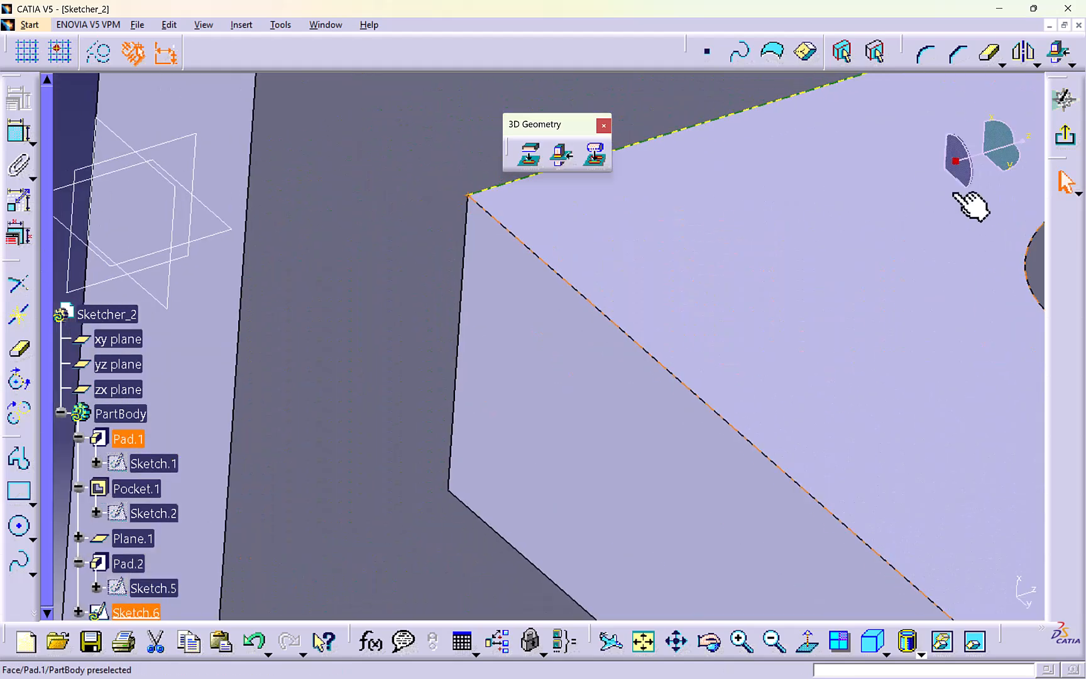
left_click(469, 227)
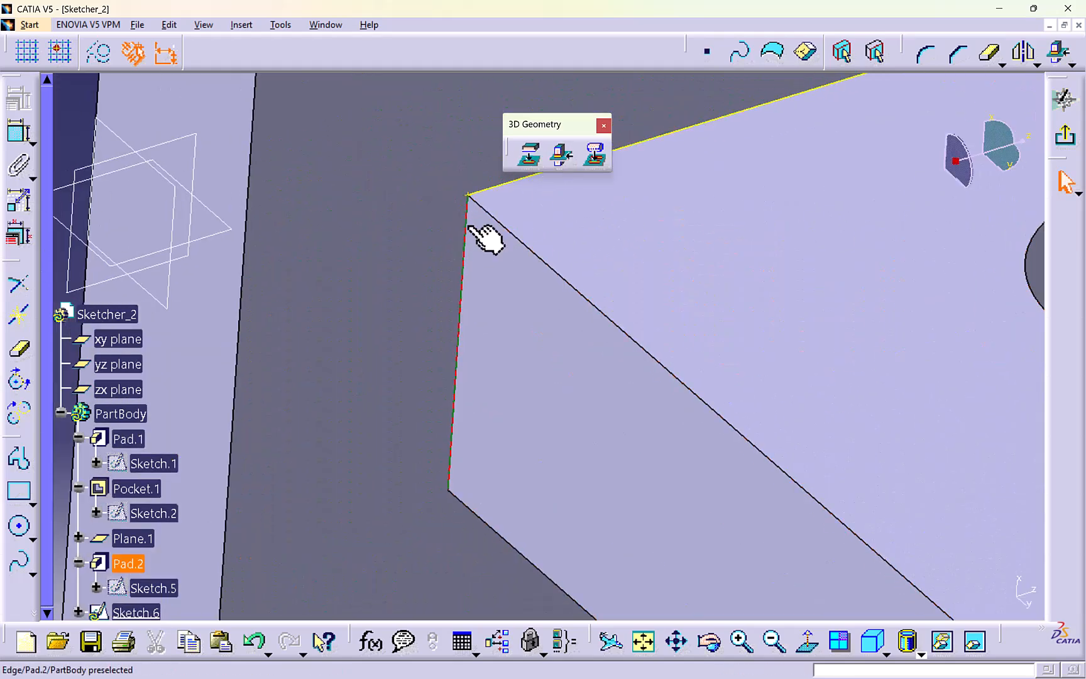
left_click(495, 244)
- Intersect the wall's opposite face, on the side away from the hole, with the sketch plane and exit the sketch
middle_click_drag(485, 254, 477, 402)
left_click(343, 325)
middle_click_drag(344, 325, 540, 326)
middle_click_drag(308, 302, 298, 426)
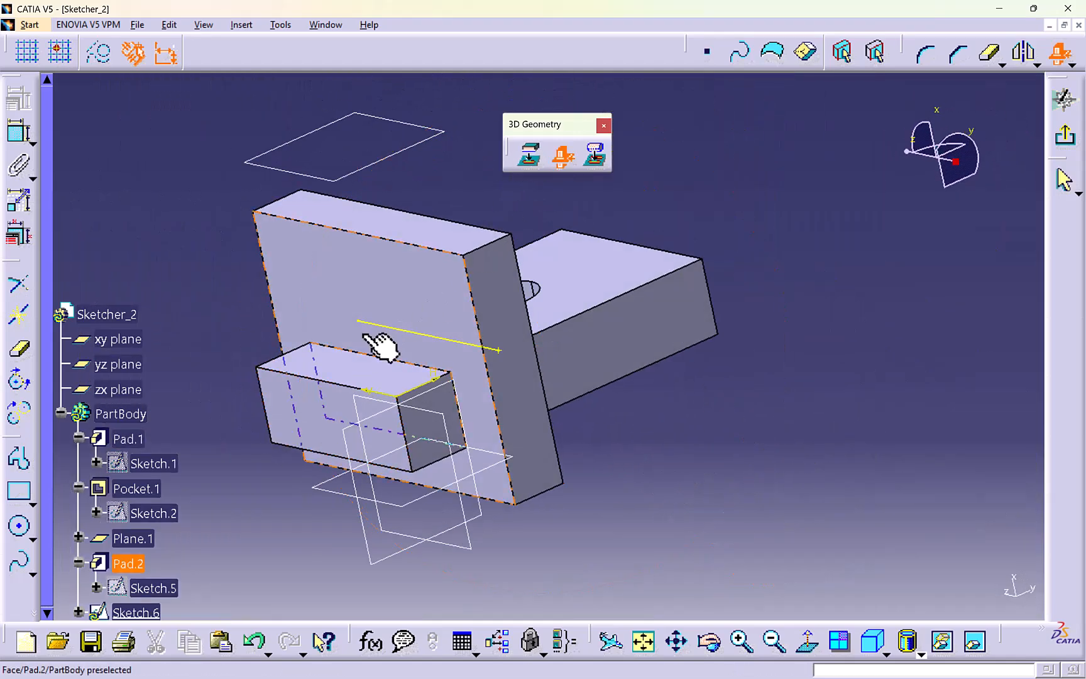
left_click(372, 356)
middle_click_drag(213, 262, 597, 331)
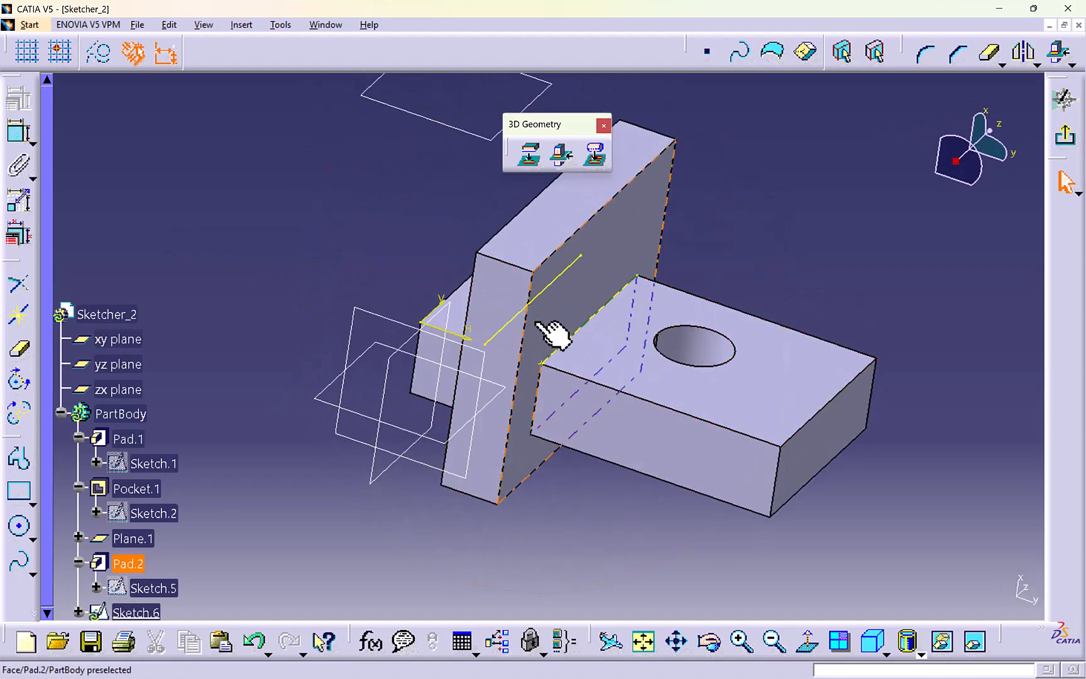
middle_click_drag(521, 315, 667, 260)
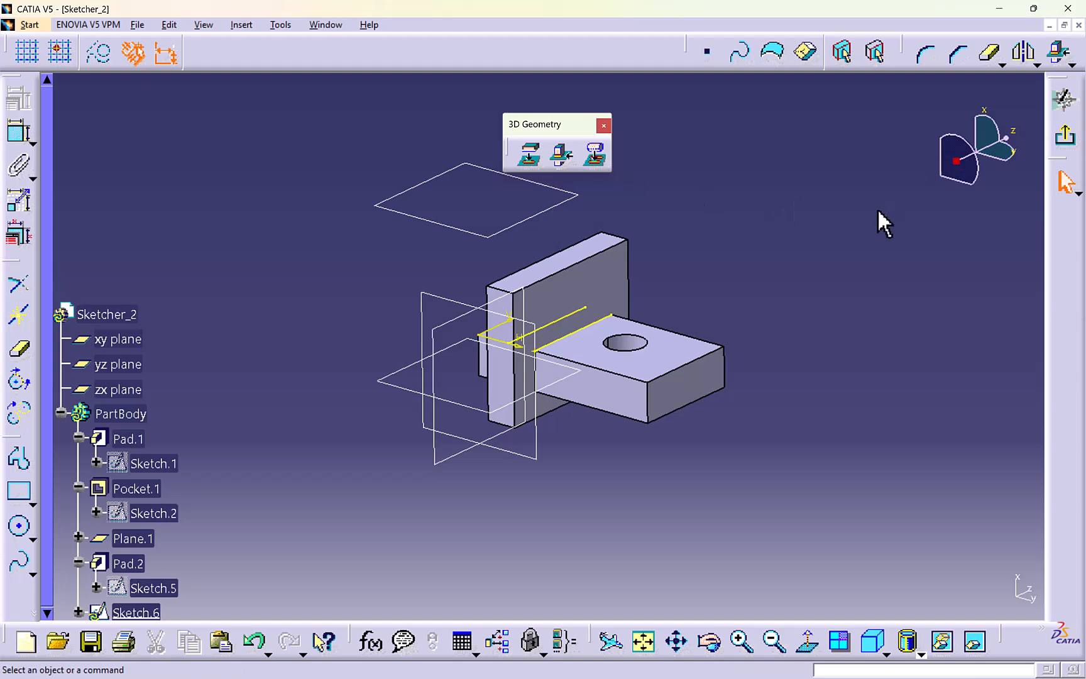
left_click(1064, 135)
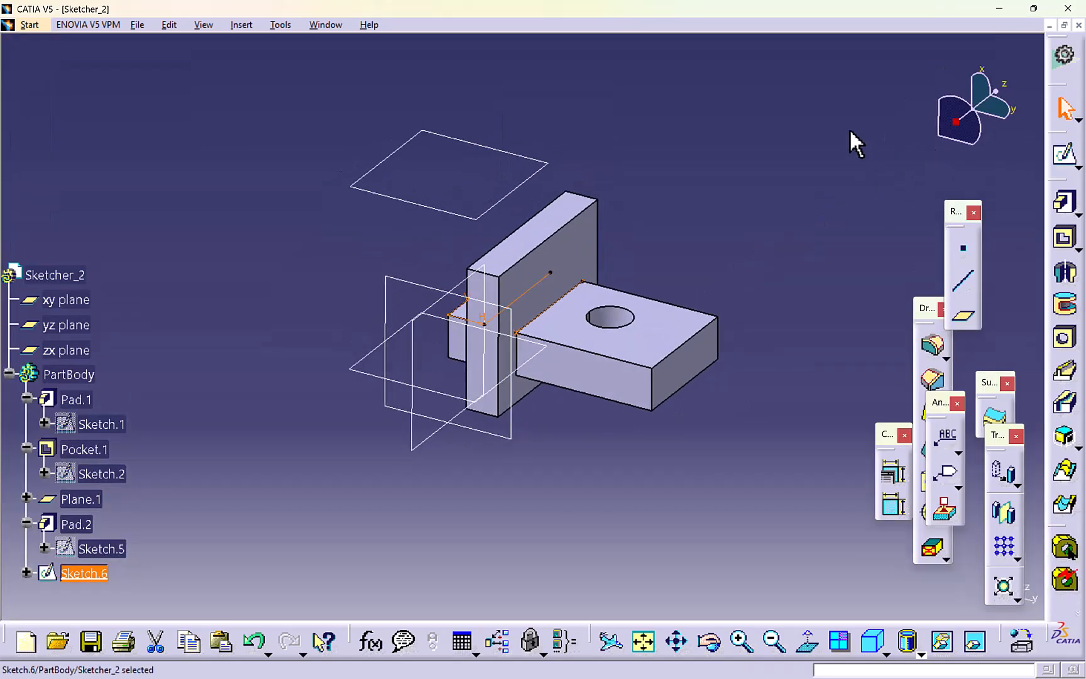
- Close Sketcher_2 without saving its changes and create a new part named Part1 with hybrid design enabled
left_click(1078, 25)
left_click(590, 377)
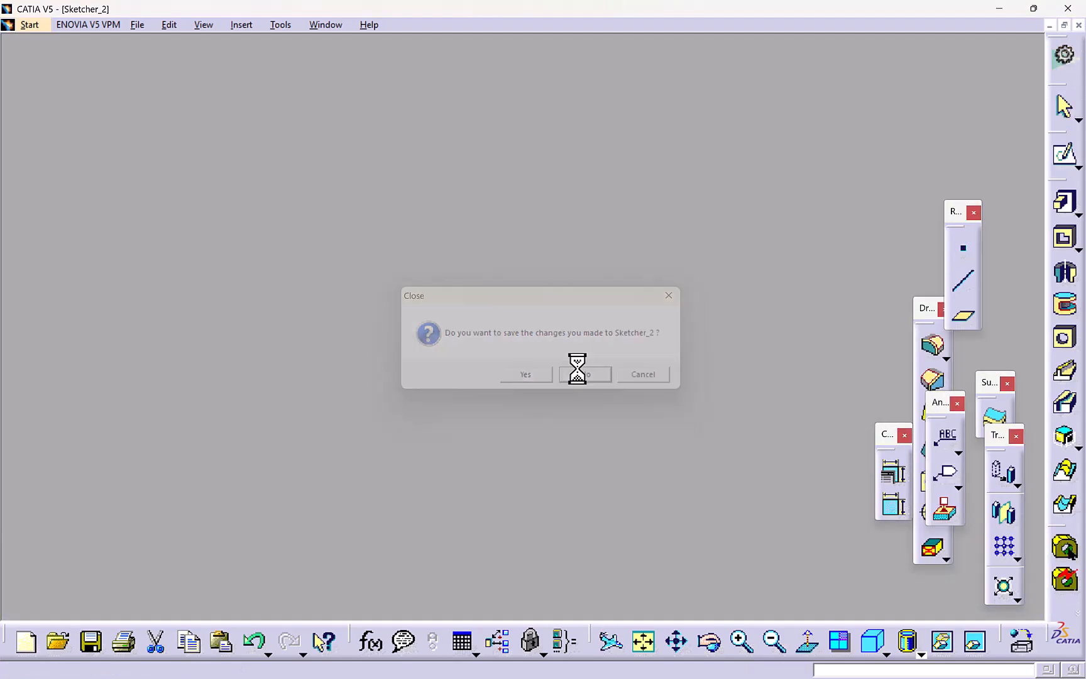
left_click(14, 25)
left_click(37, 42)
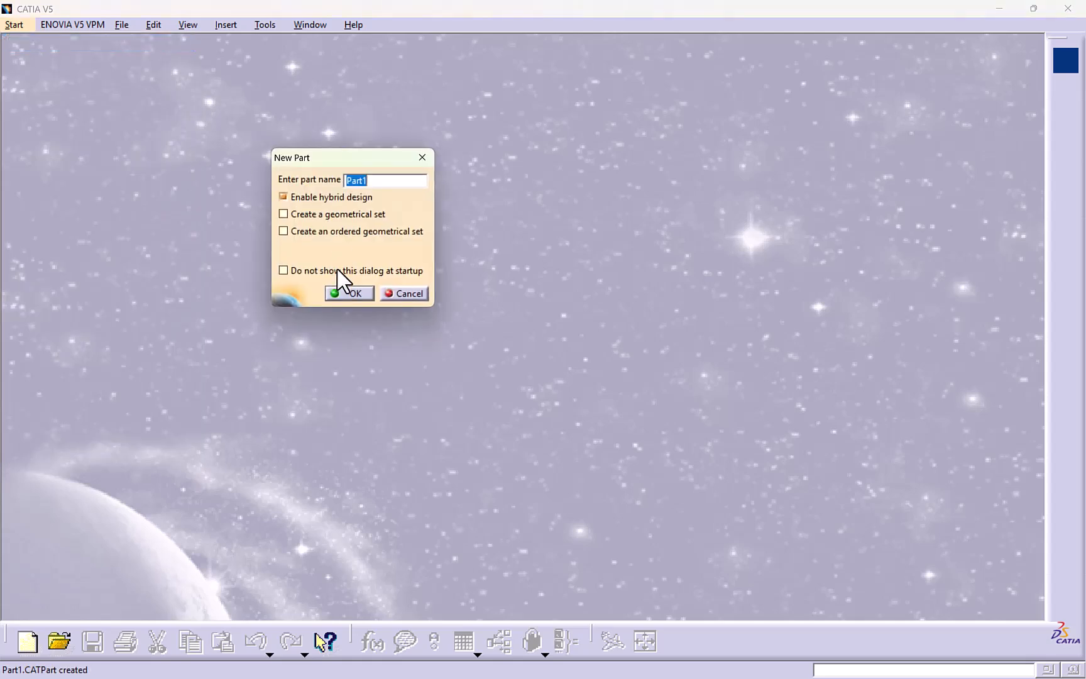
left_click(345, 291)
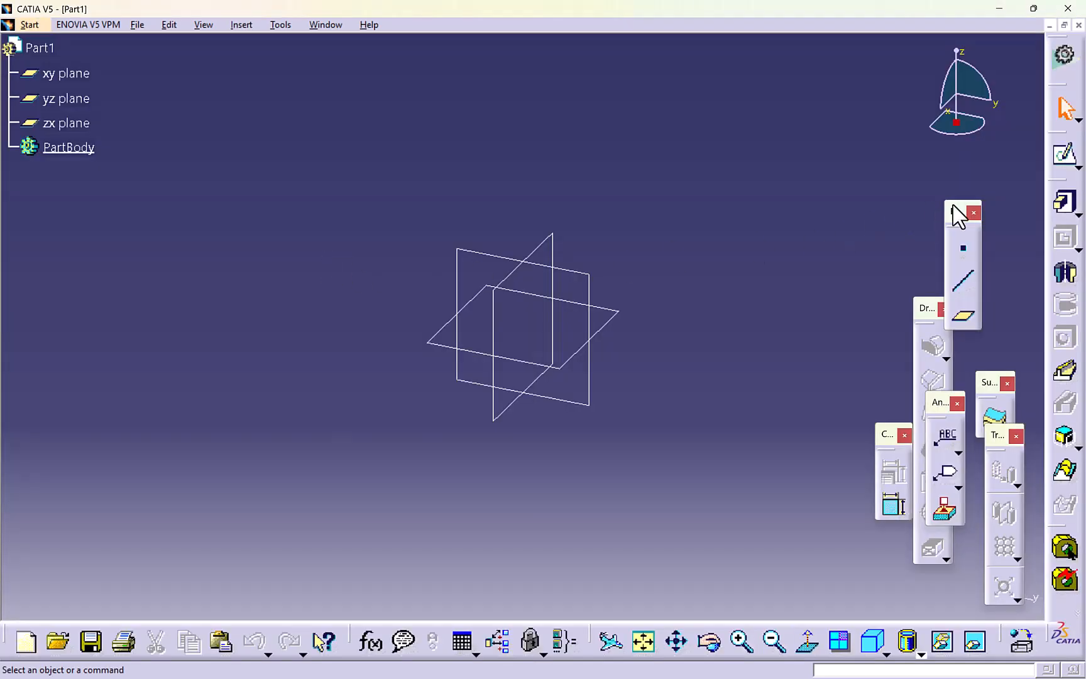
- Start a sketch on the xy plane and begin a profile with a vertical line running down from the origin
left_click(1064, 154)
left_click(624, 314)
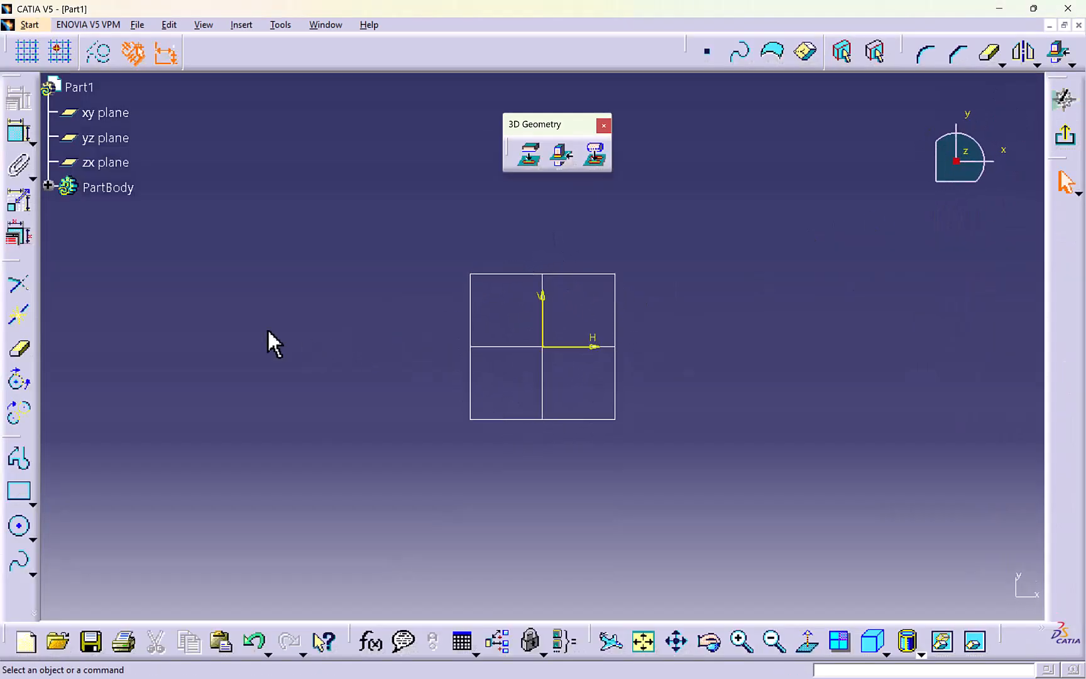
left_click(19, 459)
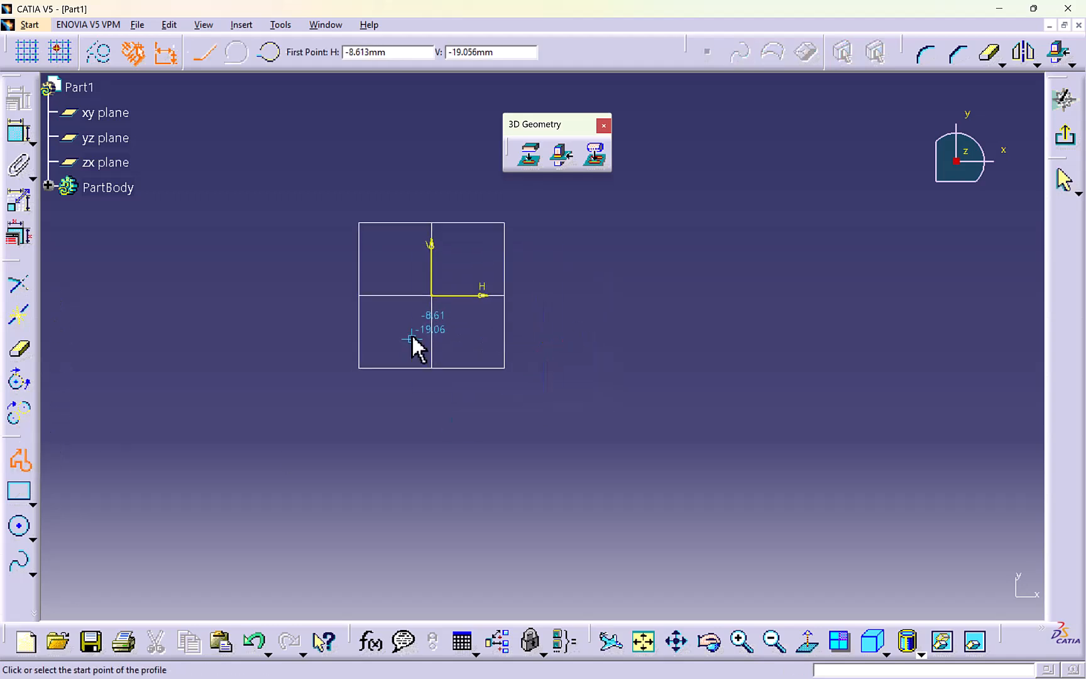
left_click(432, 295)
mouse_move(421, 348)
middle_mouse_down()
mouse_move(417, 359)
mouse_move(431, 333)
mouse_move(415, 330)
mouse_move(424, 294)
middle_mouse_up()
left_click(432, 286)
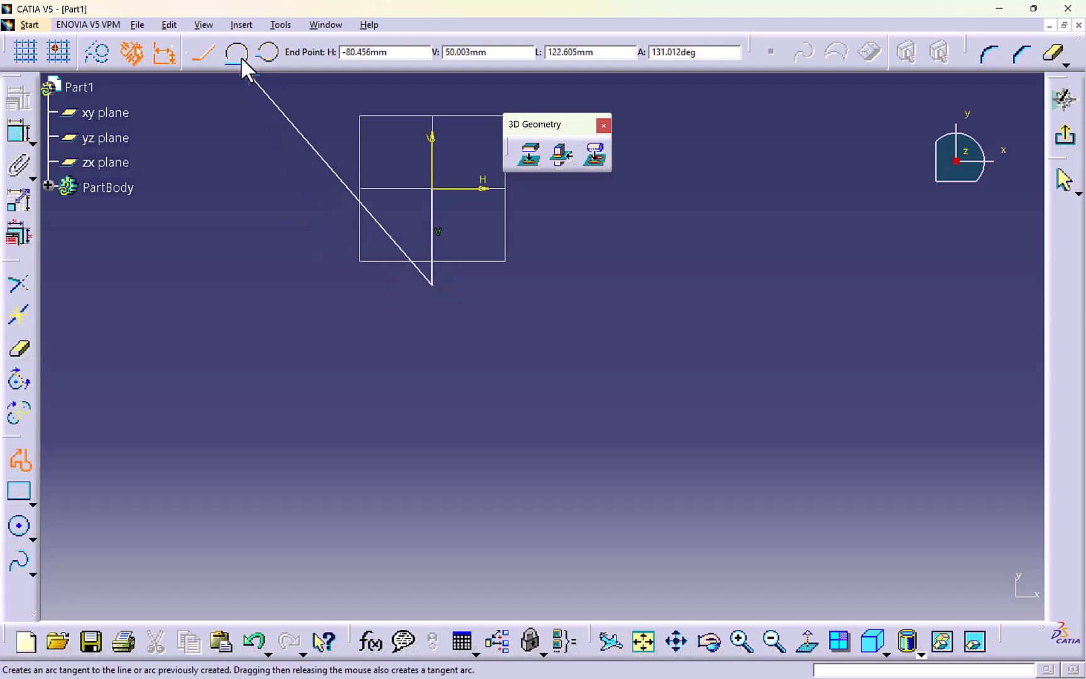
- Continue the profile from the line's lower end with two opposing tangent arcs forming an S-curve toward negative H
left_click(235, 53)
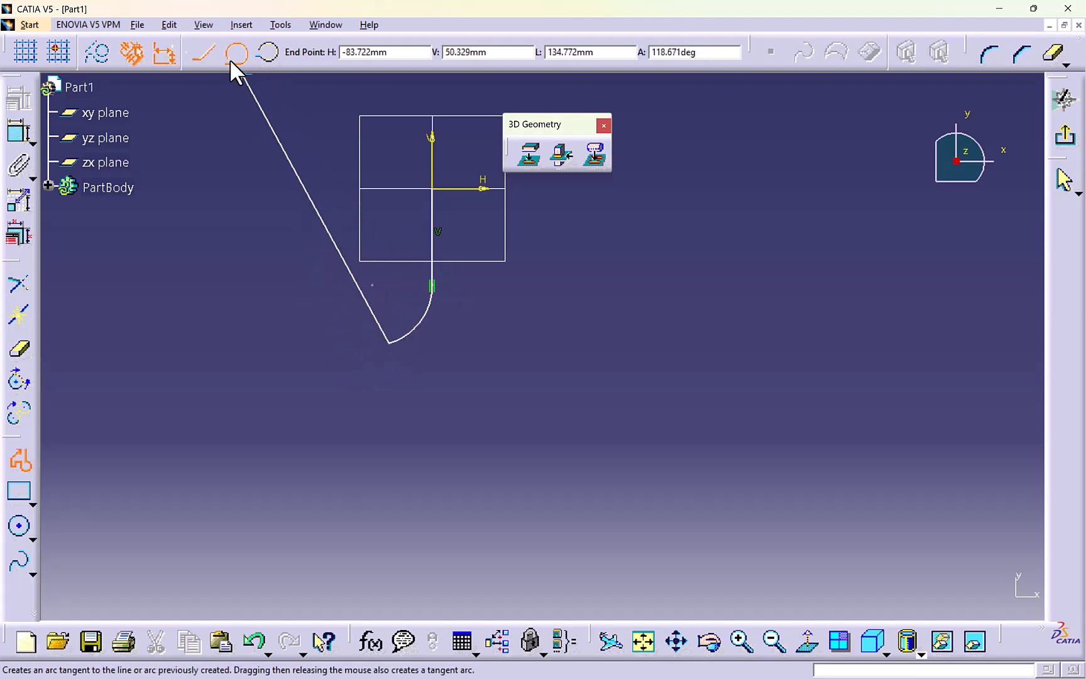
middle_click_drag(334, 404, 375, 353)
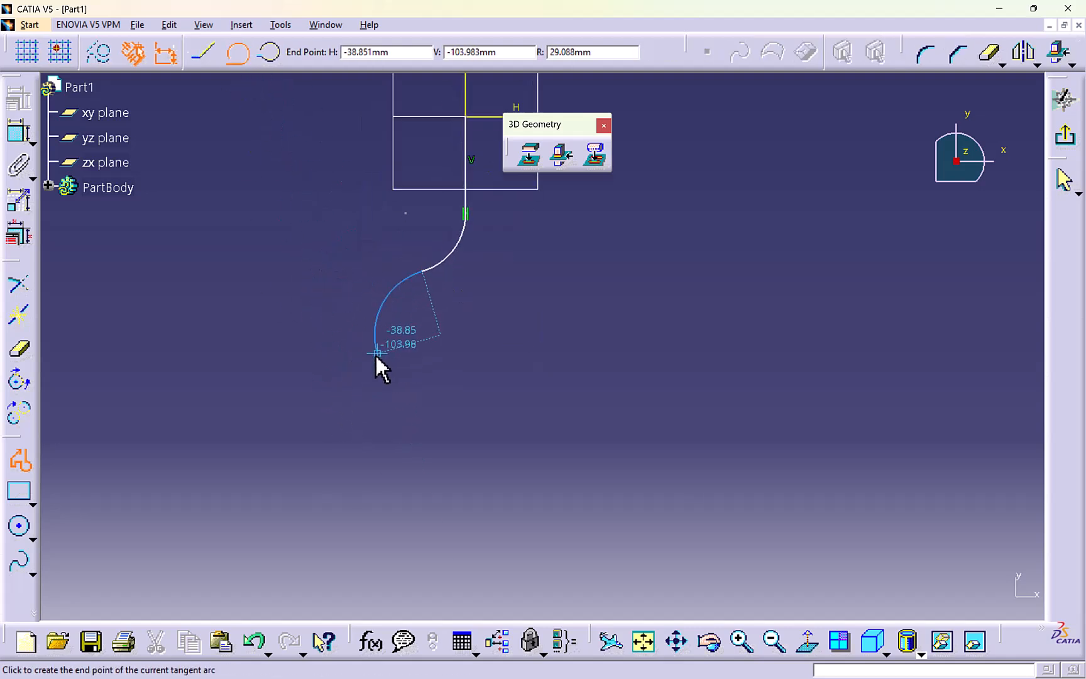
left_click(357, 348)
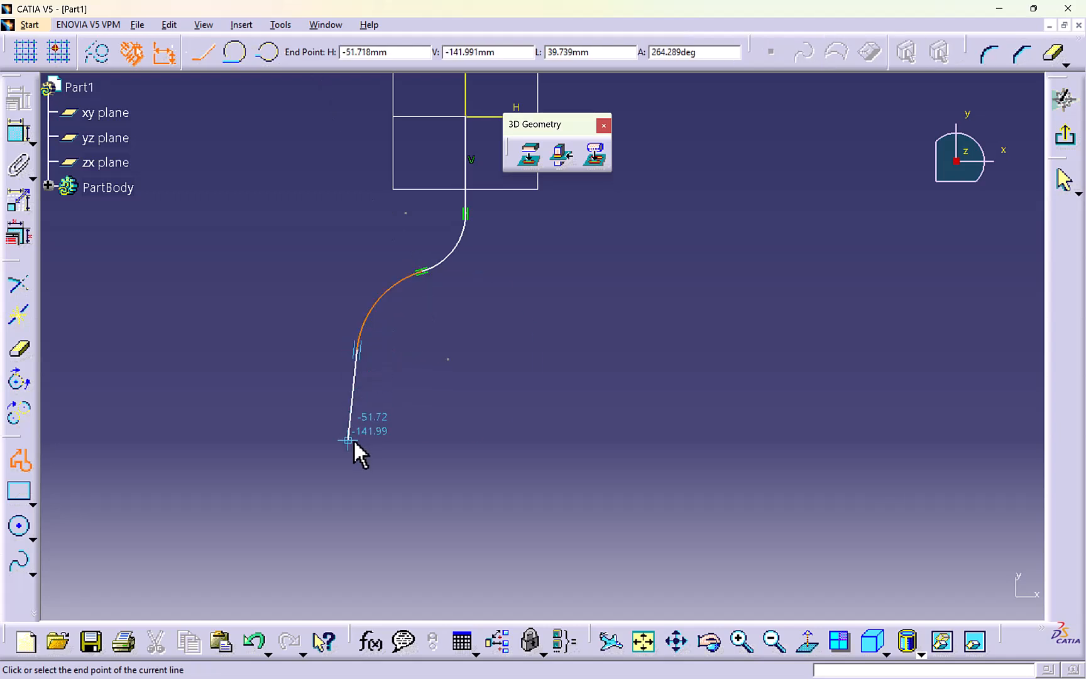
- Continue the profile with a vertical line down to about V -240 mm and a horizontal line toward positive H, ending near H 33 mm
middle_click_drag(353, 448, 376, 315)
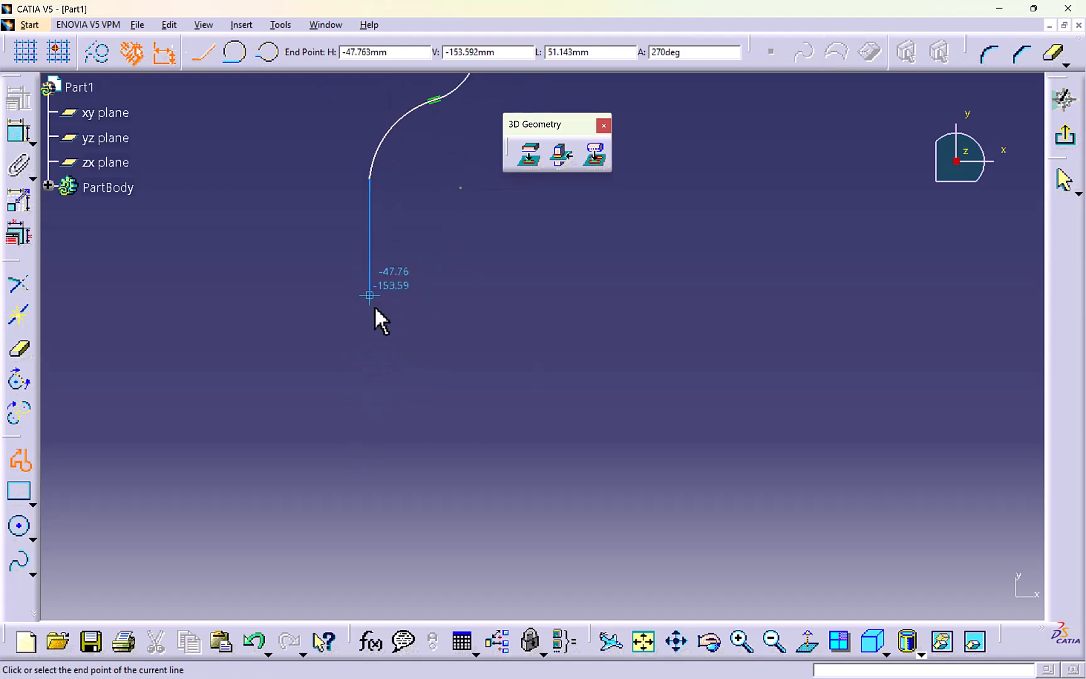
left_click(369, 490)
mouse_move(542, 484)
middle_mouse_down()
mouse_move(415, 500)
mouse_move(416, 543)
mouse_move(467, 536)
middle_mouse_up()
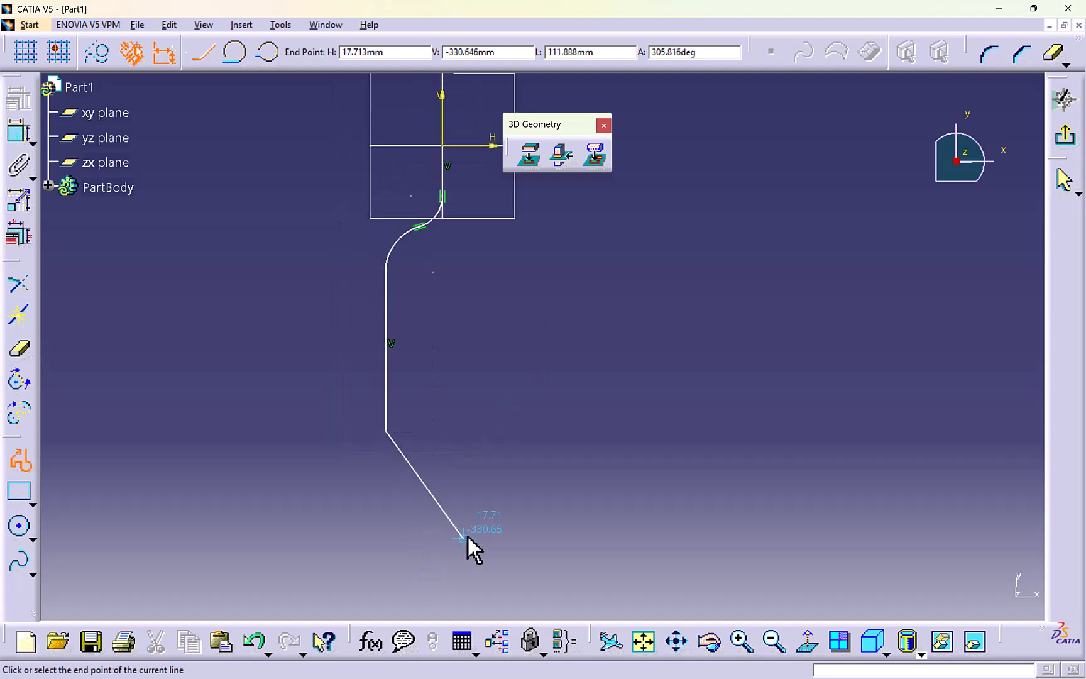
left_click(476, 429)
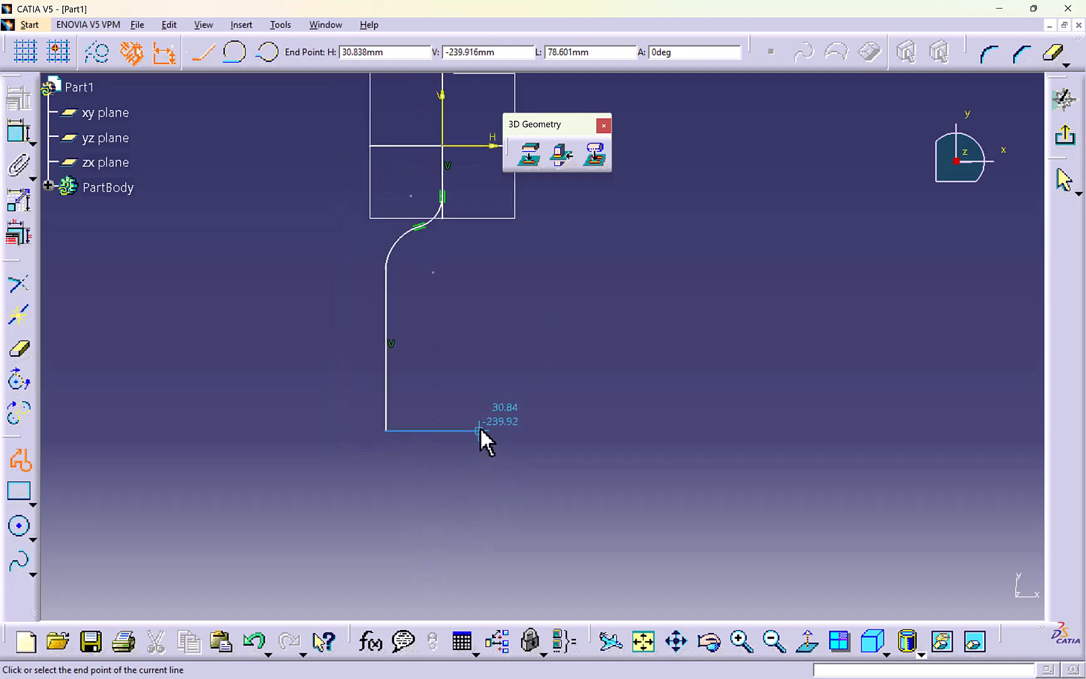
- Close the profile with a vertical line up to the H axis and a horizontal line back to the origin
middle_click_drag(464, 267, 468, 371)
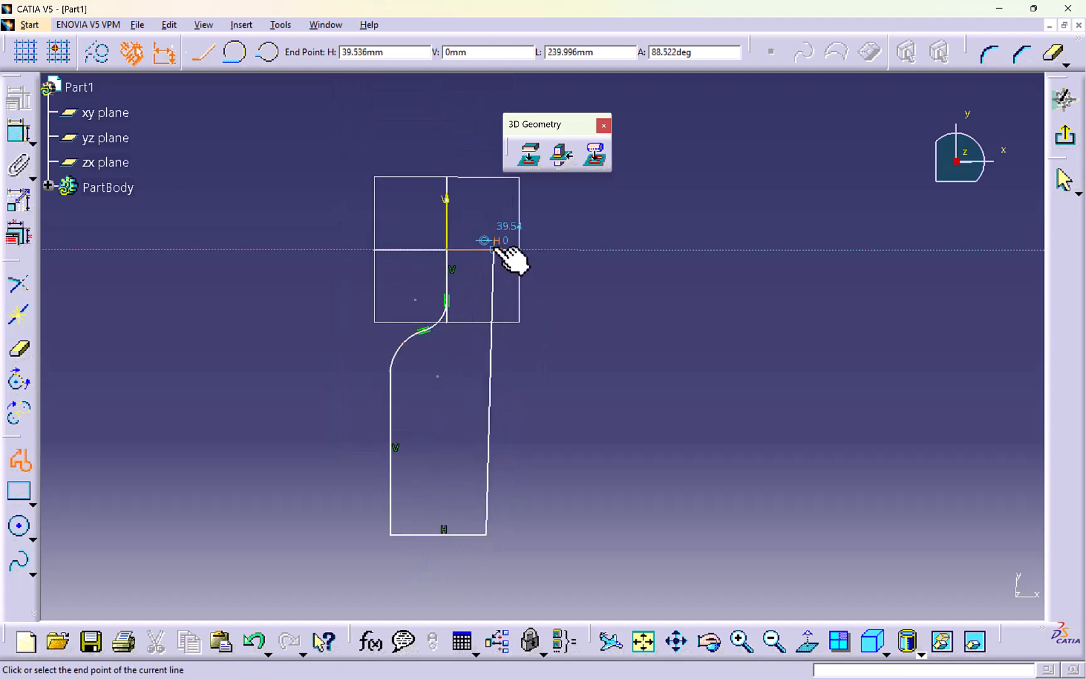
left_click(488, 250)
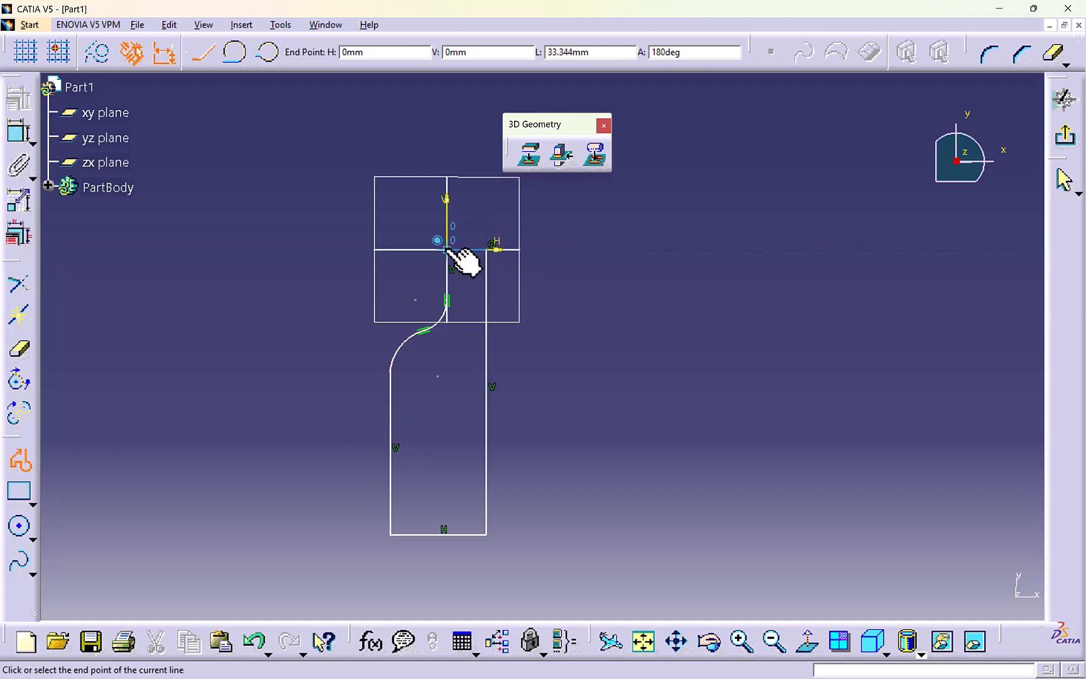
left_click(451, 263)
left_click(418, 382)
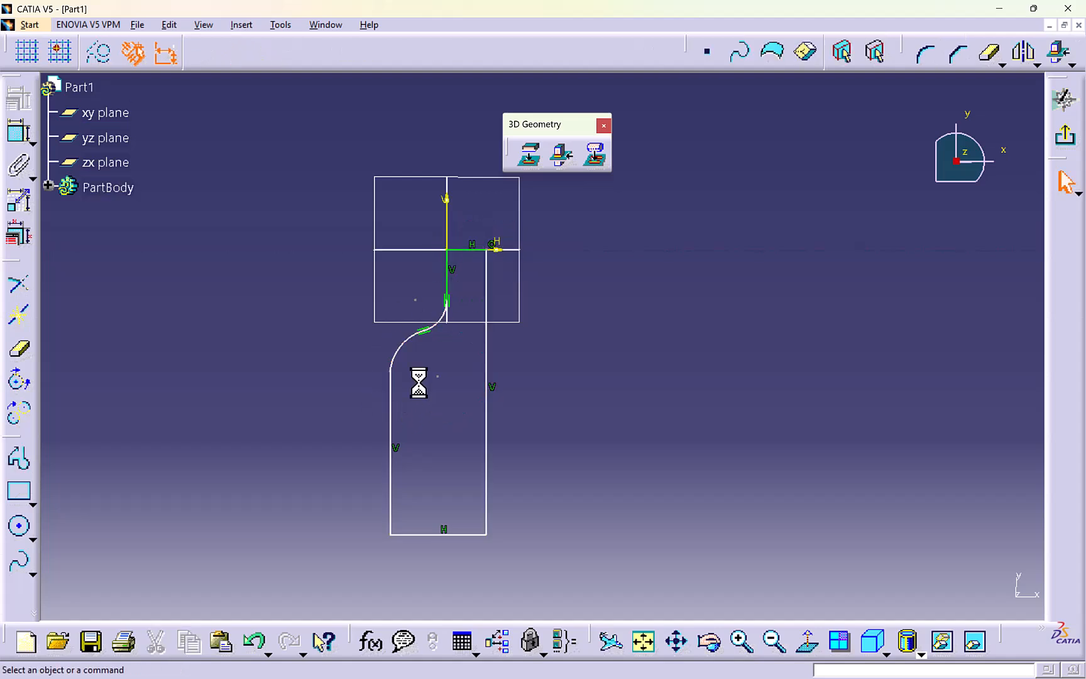
- Add a tangency constraint between the lower arc and the vertical line that continues from it
left_click(398, 355)
left_click(392, 387, "ctrl")
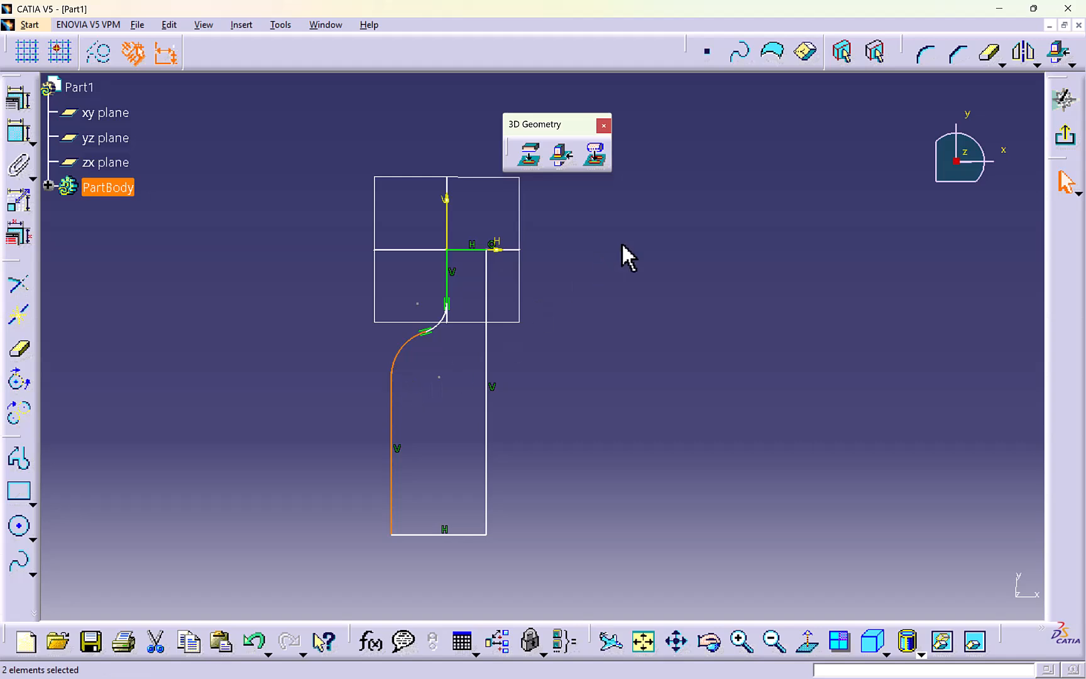
left_click(18, 97)
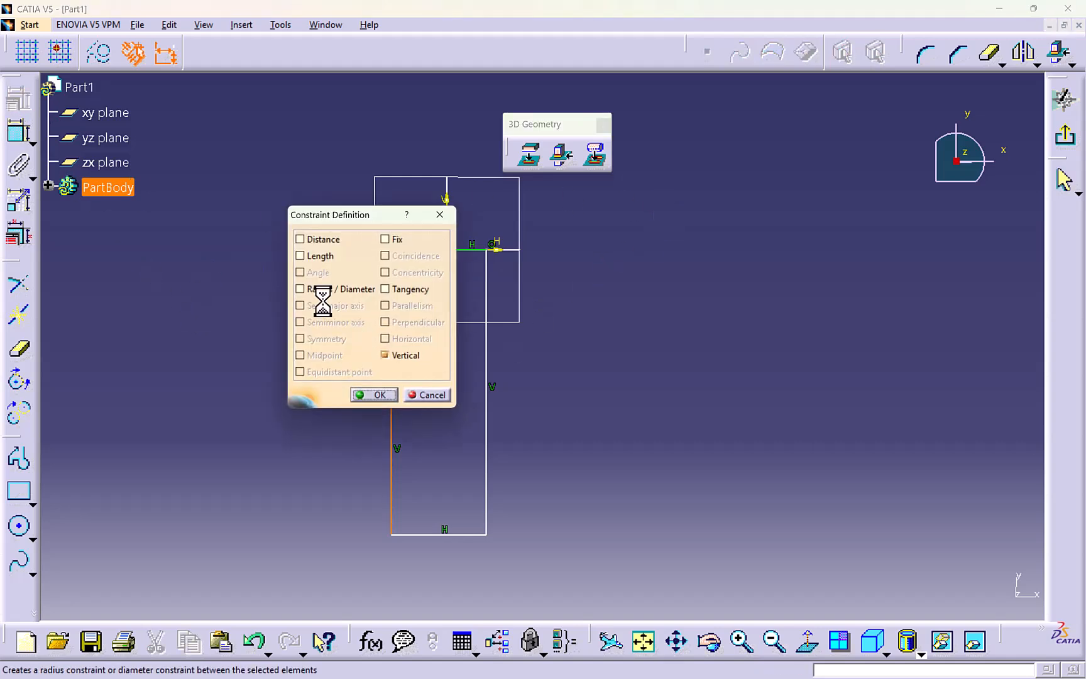
left_click(387, 290)
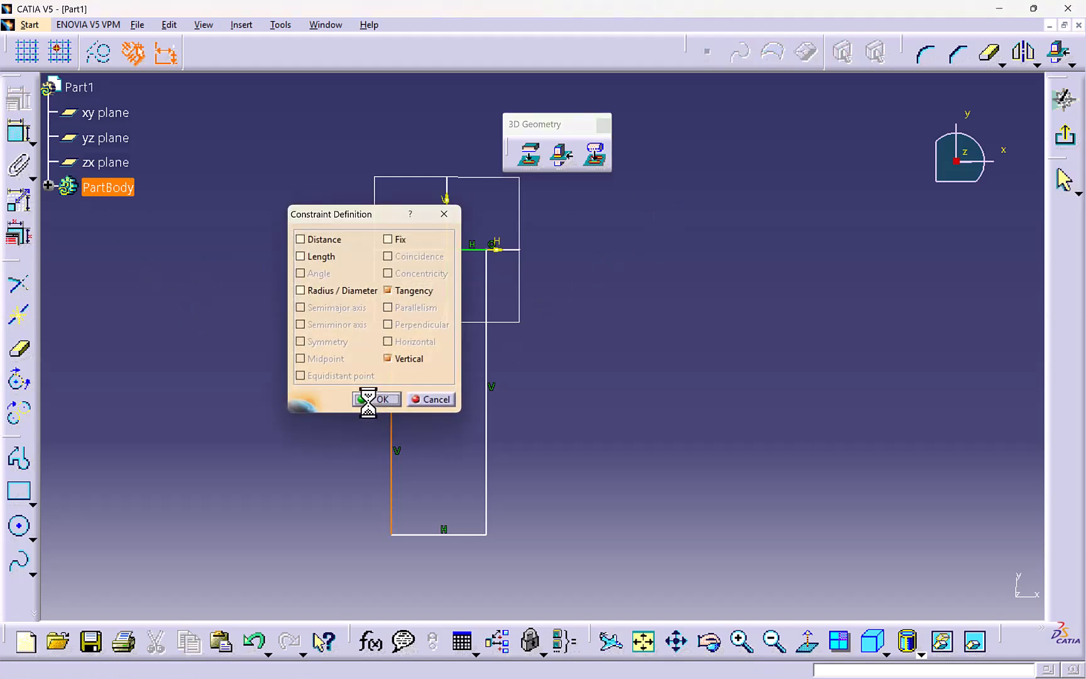
left_click(369, 400)
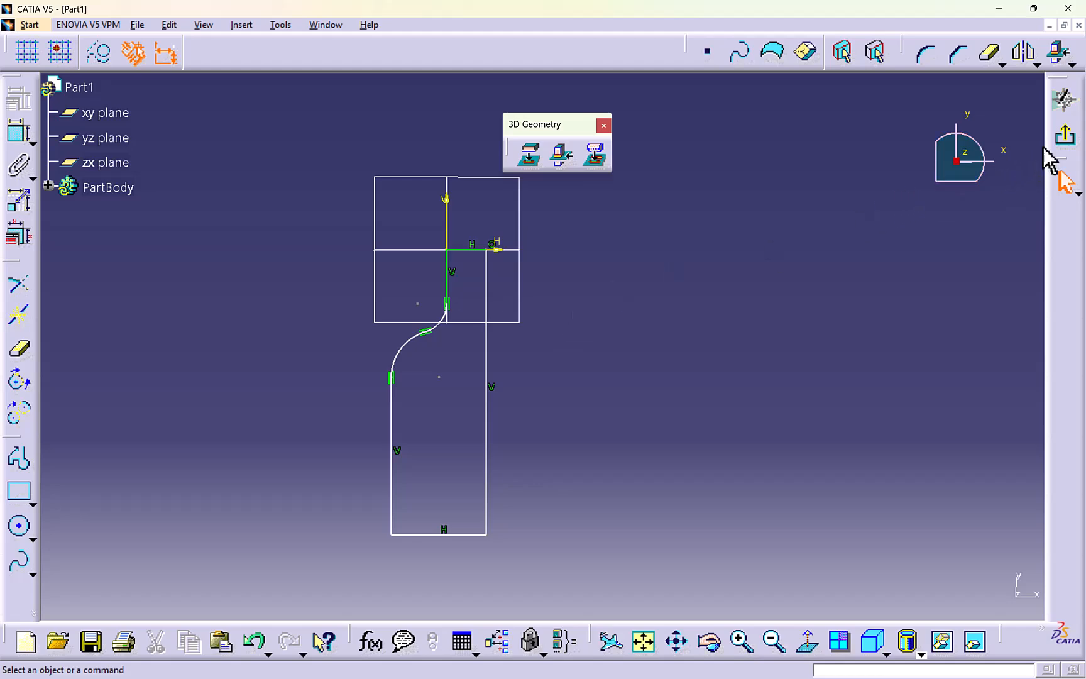
- Exit the sketch and create a 360-degree Shaft from the profile, using its longest straight edge as the axis
left_click(1065, 135)
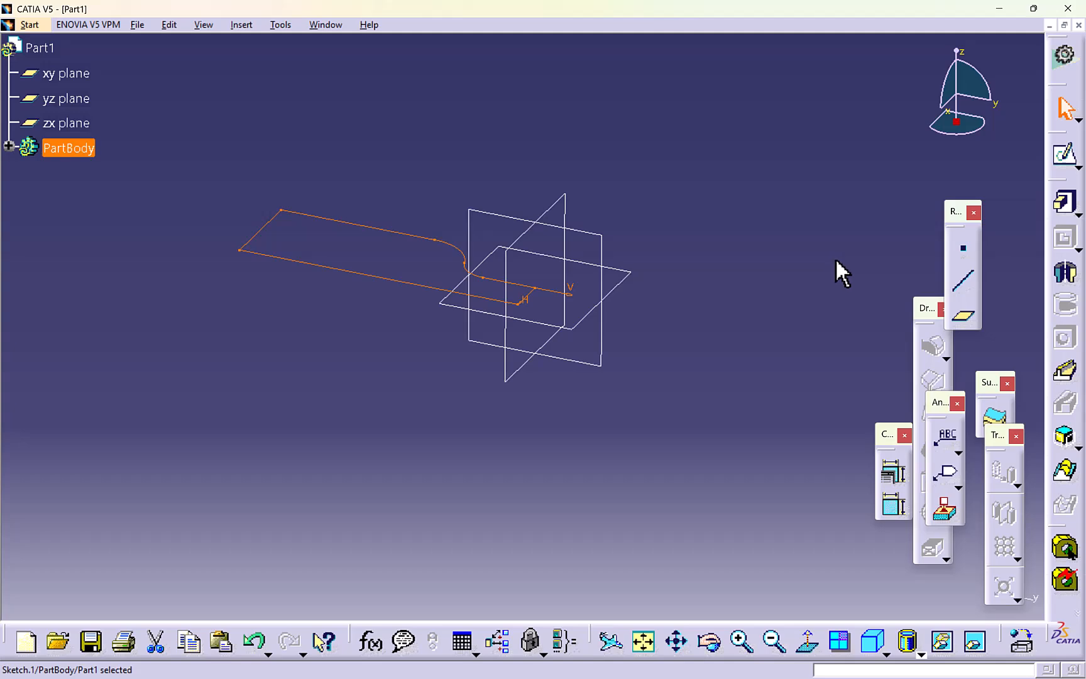
left_click(1066, 275)
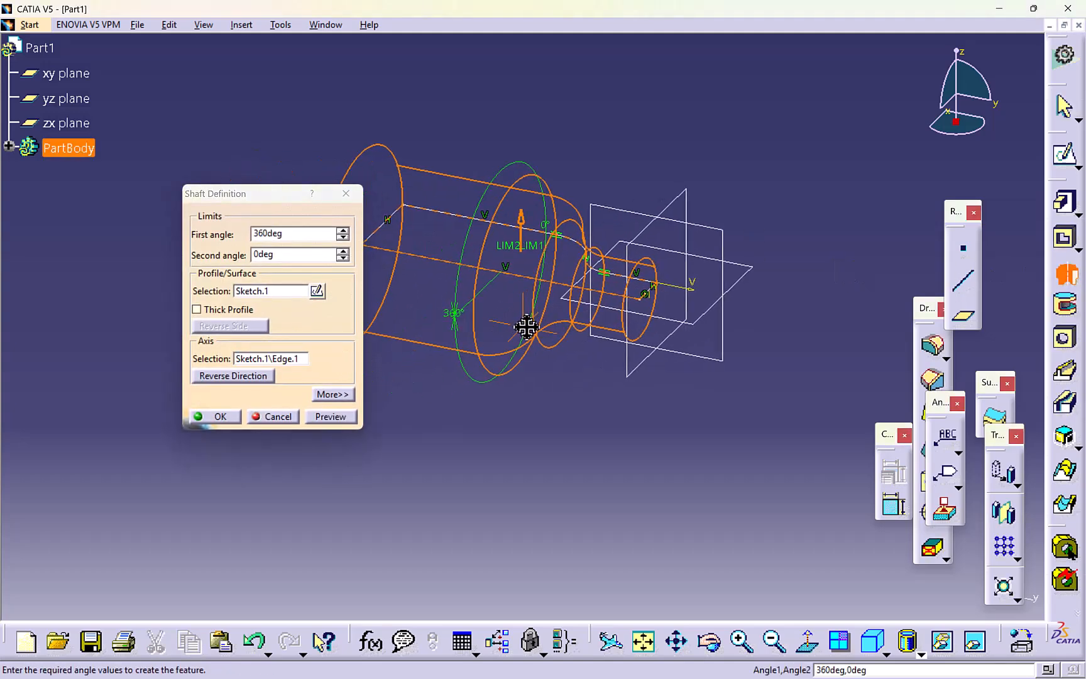
left_click(210, 416)
- Start a new sketch on the xy plane of the bottle-shaped shaft
middle_click_drag(702, 344, 619, 187)
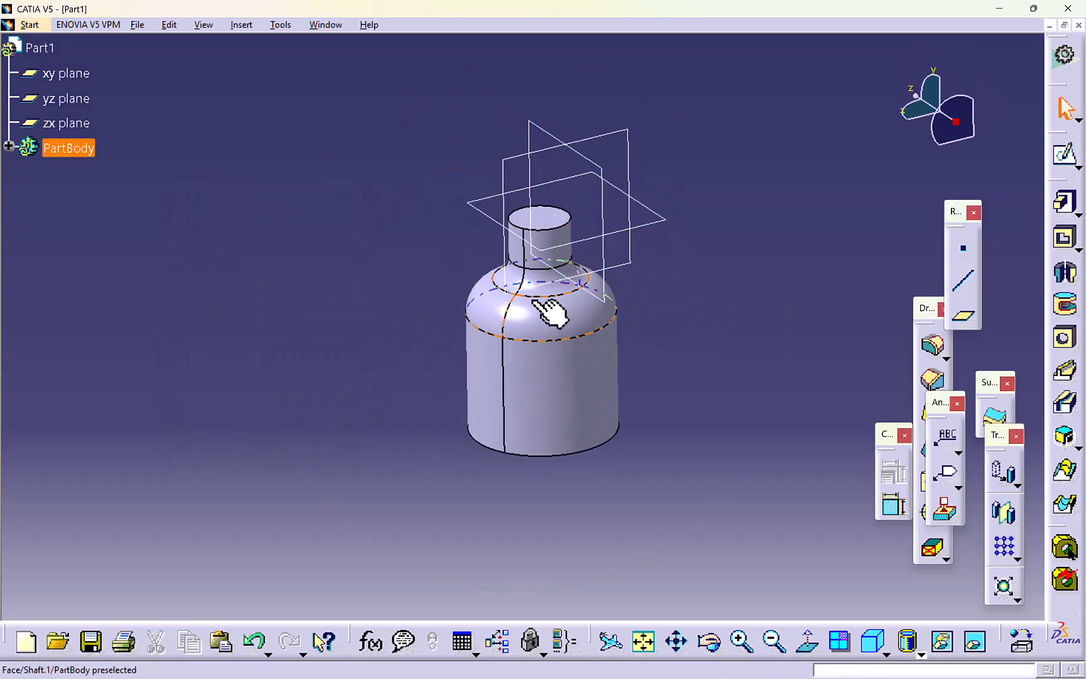
middle_click_drag(552, 308, 591, 365)
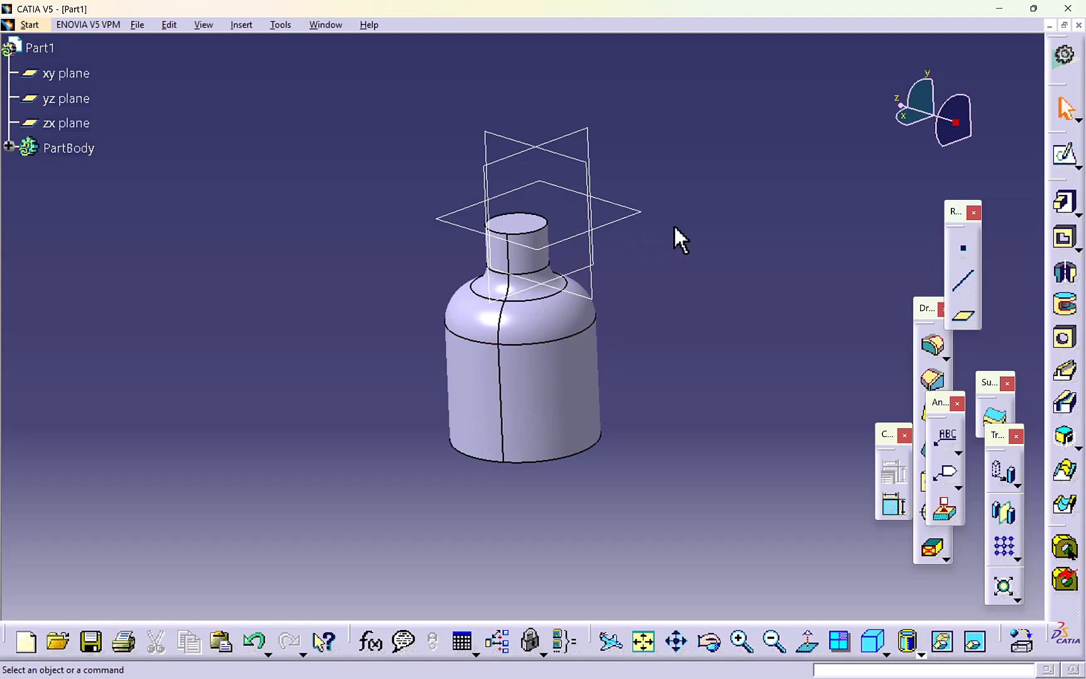
middle_click_drag(675, 225, 676, 257)
left_click(589, 145)
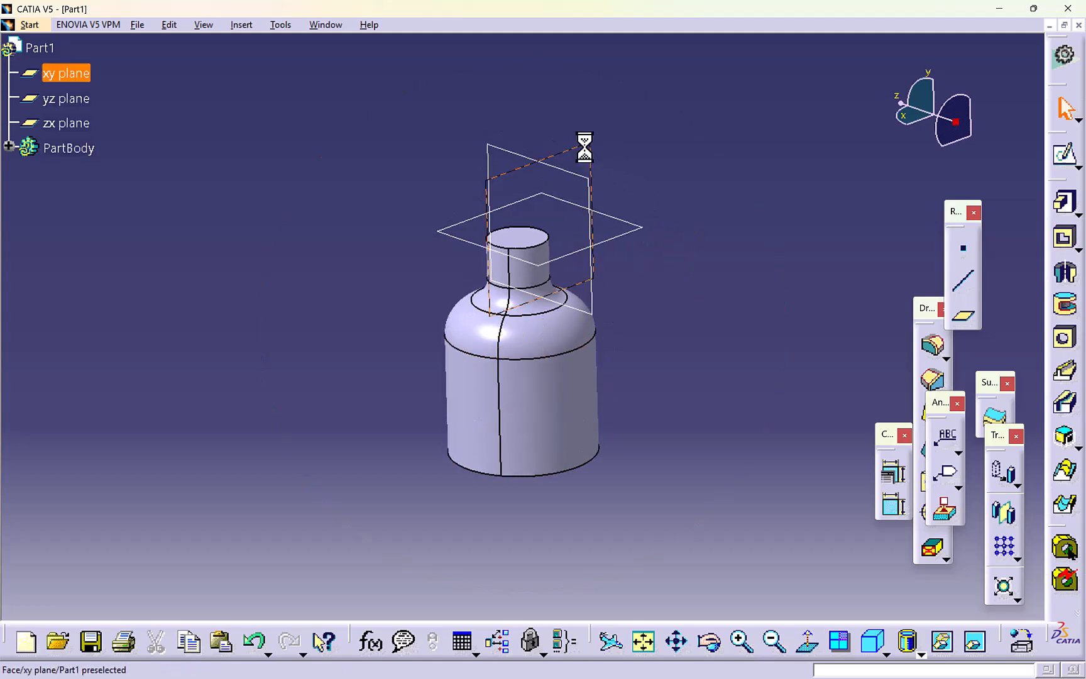
left_click(1063, 154)
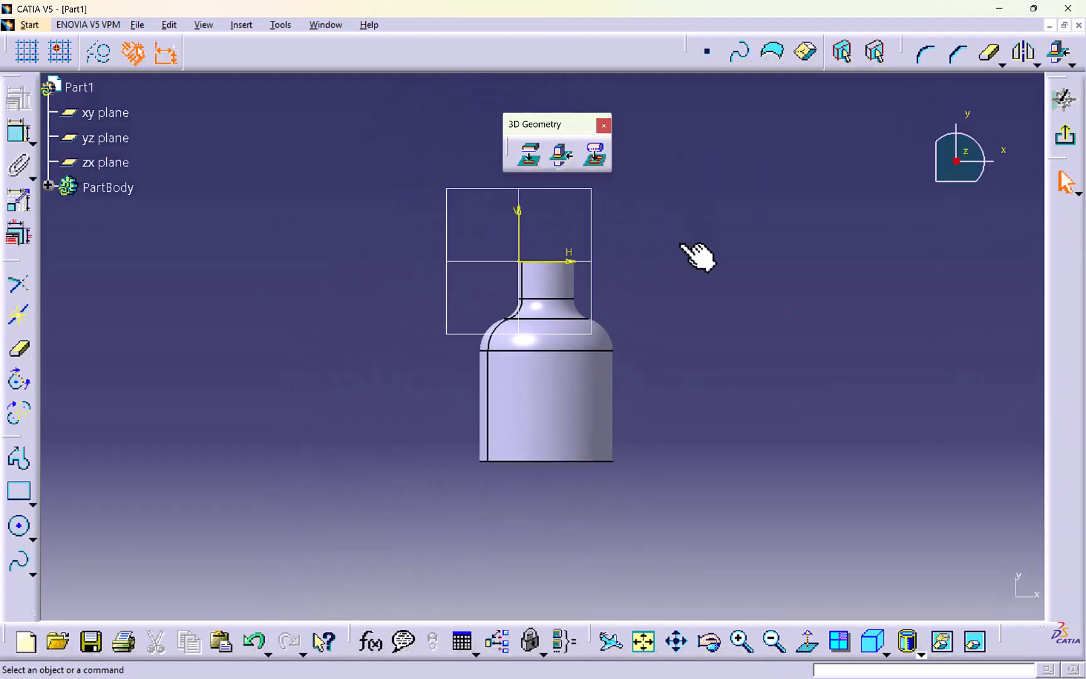
- Project the 3D silhouette edges of the cylindrical neck face and the concave transition face onto the sketch plane
left_click(597, 158)
left_click(578, 299)
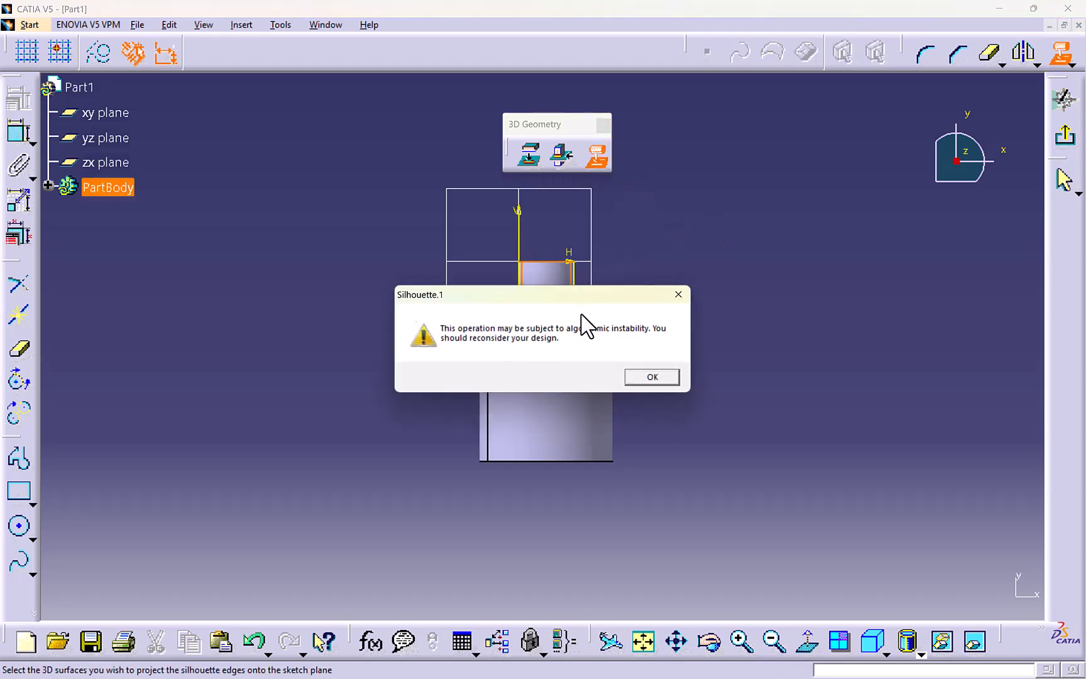
left_click(652, 376)
left_click(598, 156)
left_click(646, 377)
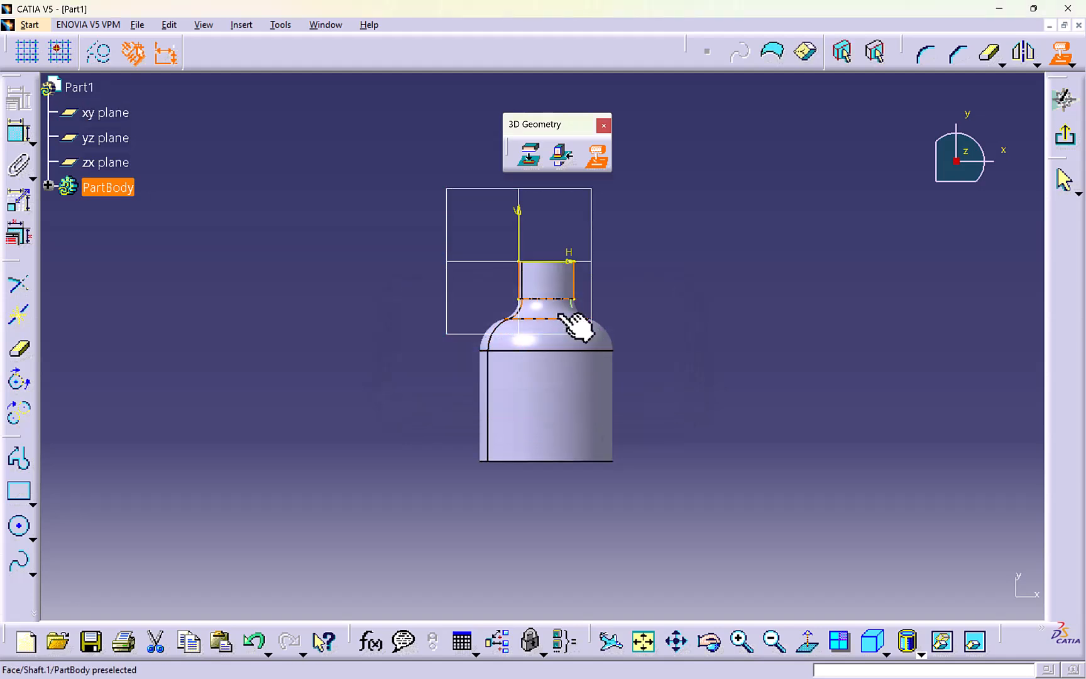
left_click(571, 316)
left_click(653, 376)
- Project the 3D silhouette edges of the rounded shoulder face and the cylindrical body face onto the sketch plane
left_click(569, 325)
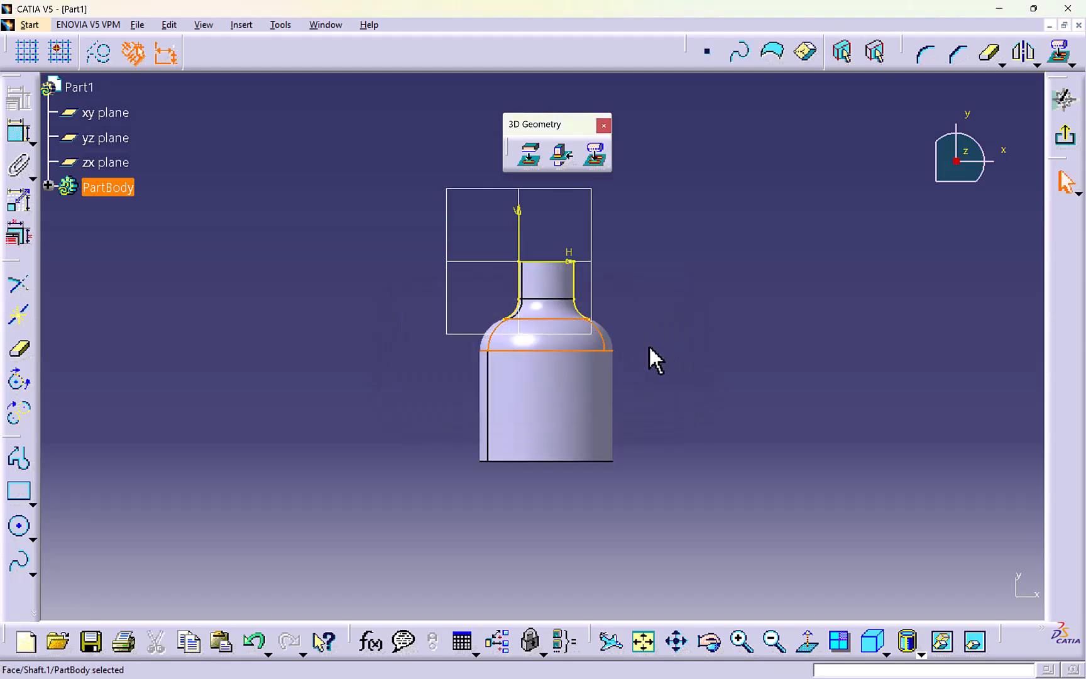
left_click(595, 154)
left_click(657, 376)
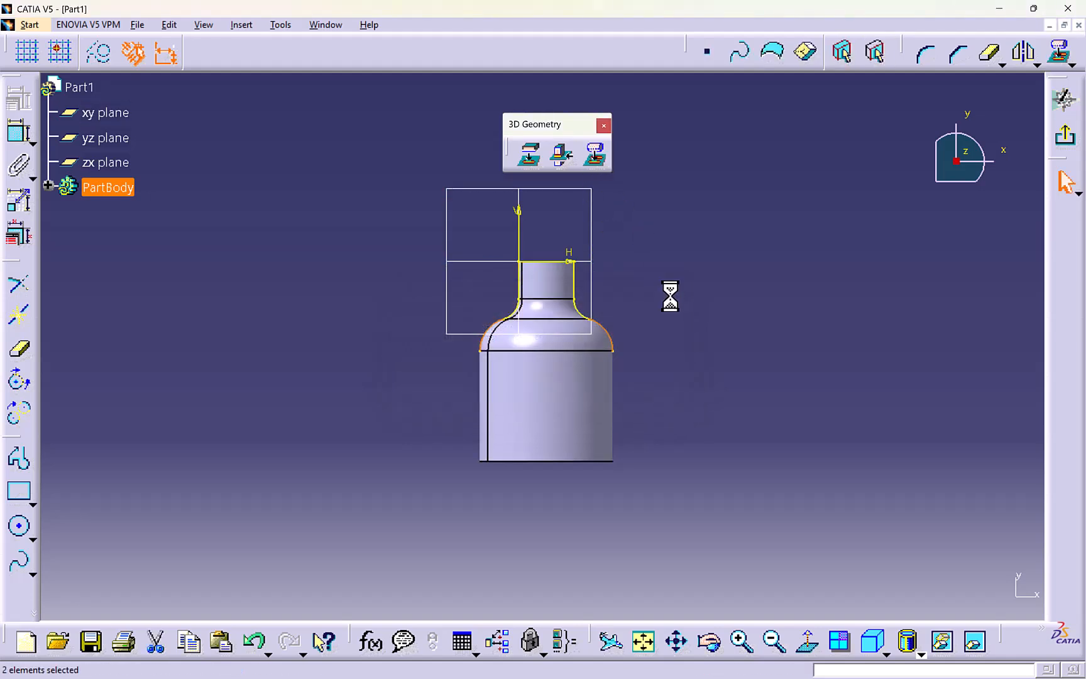
left_click(599, 154)
left_click(641, 378)
left_click(590, 400)
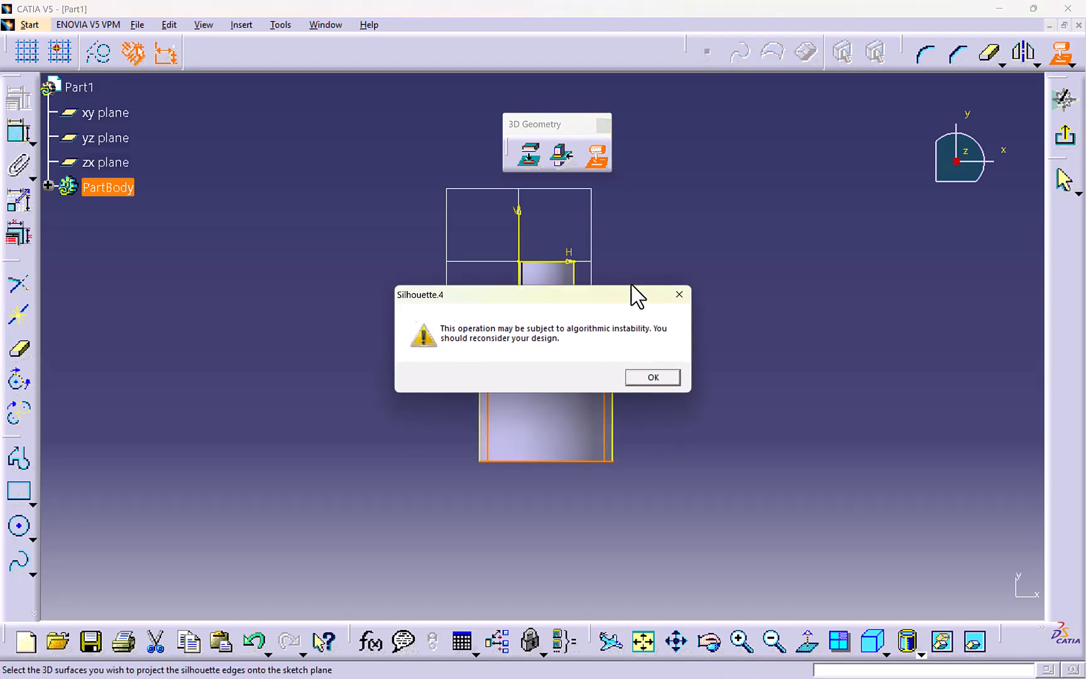
left_click(657, 377)
- Select all the projected silhouette edges and convert them to construction elements
left_click_drag(557, 227, 713, 518)
left_click(690, 416)
middle_click_drag(690, 416, 569, 389)
left_click_drag(352, 227, 672, 524)
middle_click_drag(350, 331, 350, 292)
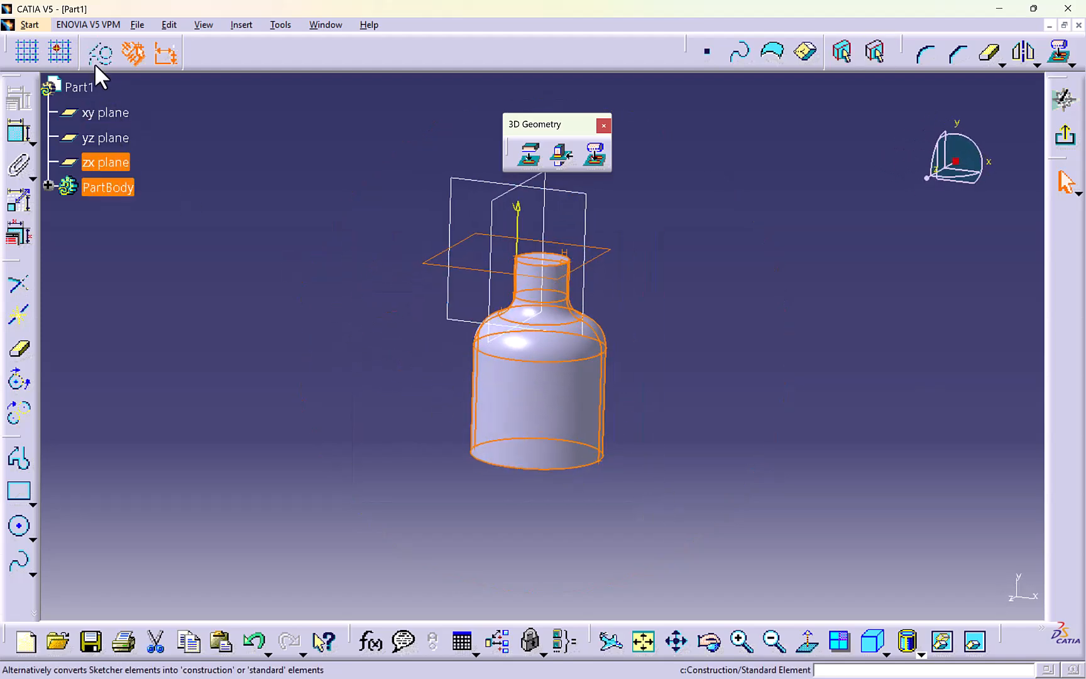
left_click(211, 173)
middle_click_drag(390, 345, 397, 431)
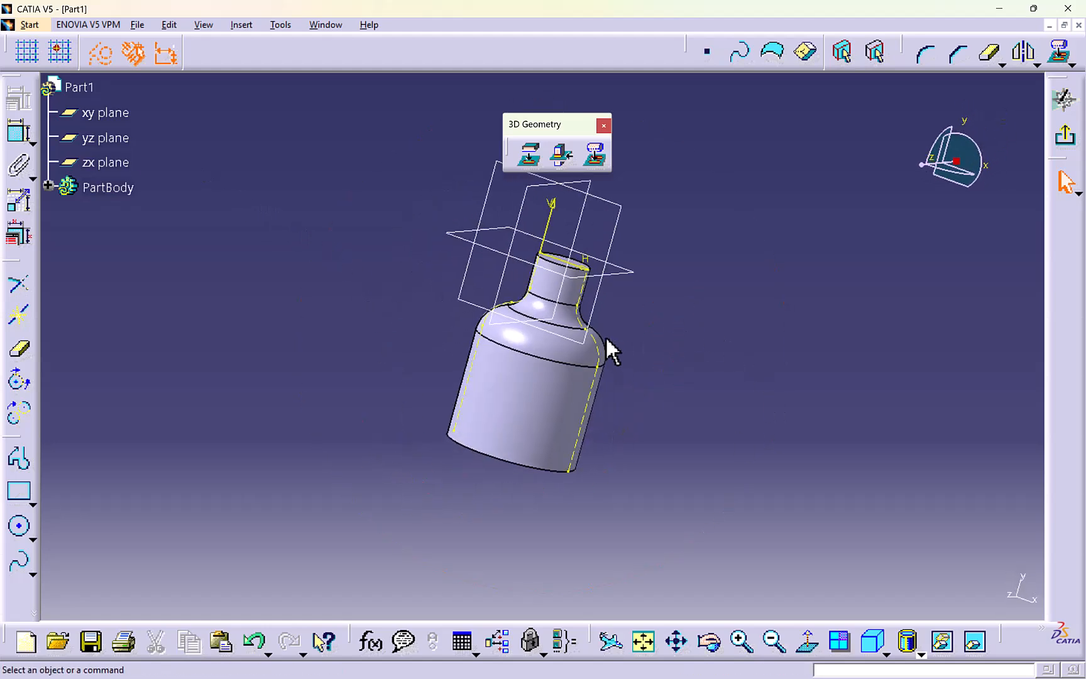
middle_click_drag(484, 450, 563, 429)
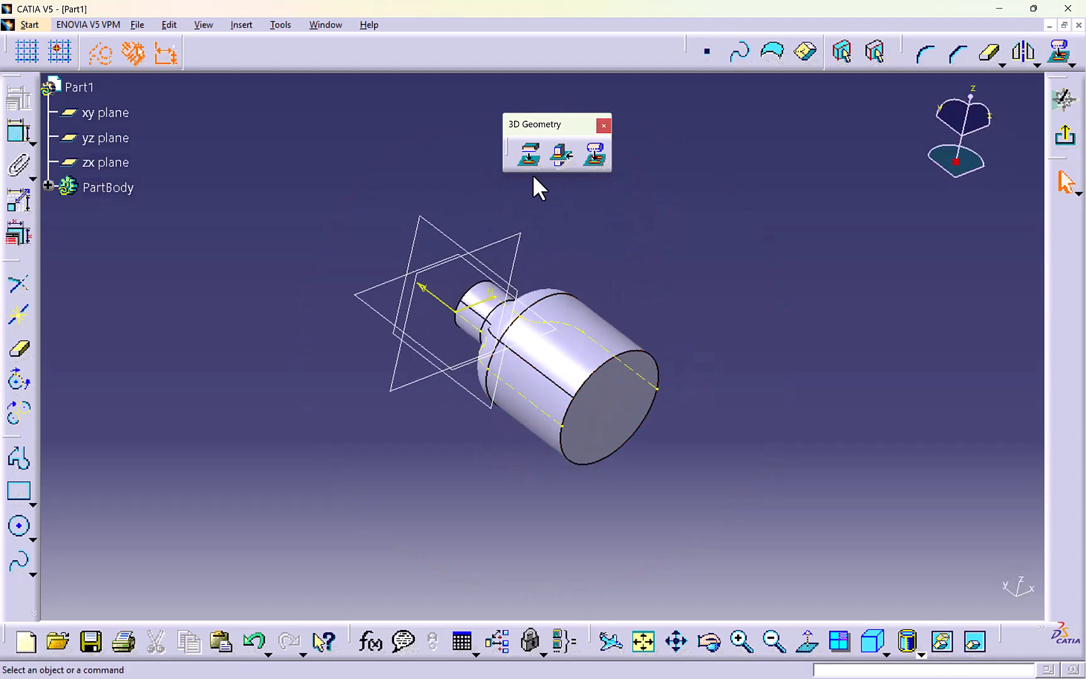